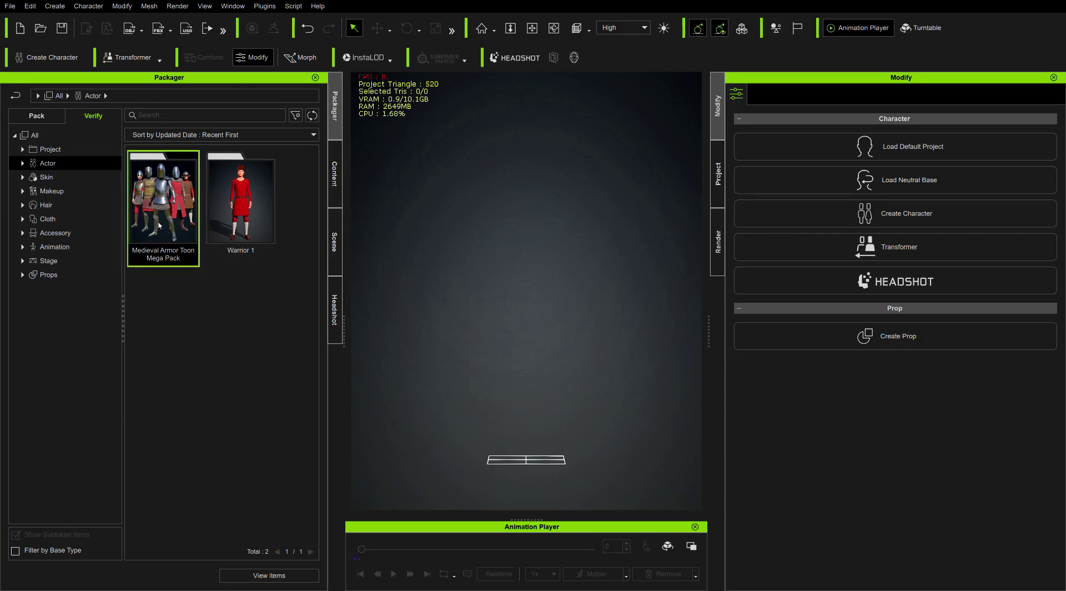
Load the A Warrior avatar from the Medieval Armor Toon Mega Pack and put it in its arms-out bind pose
{"action": "double_click", "coordinate": [160, 225]}
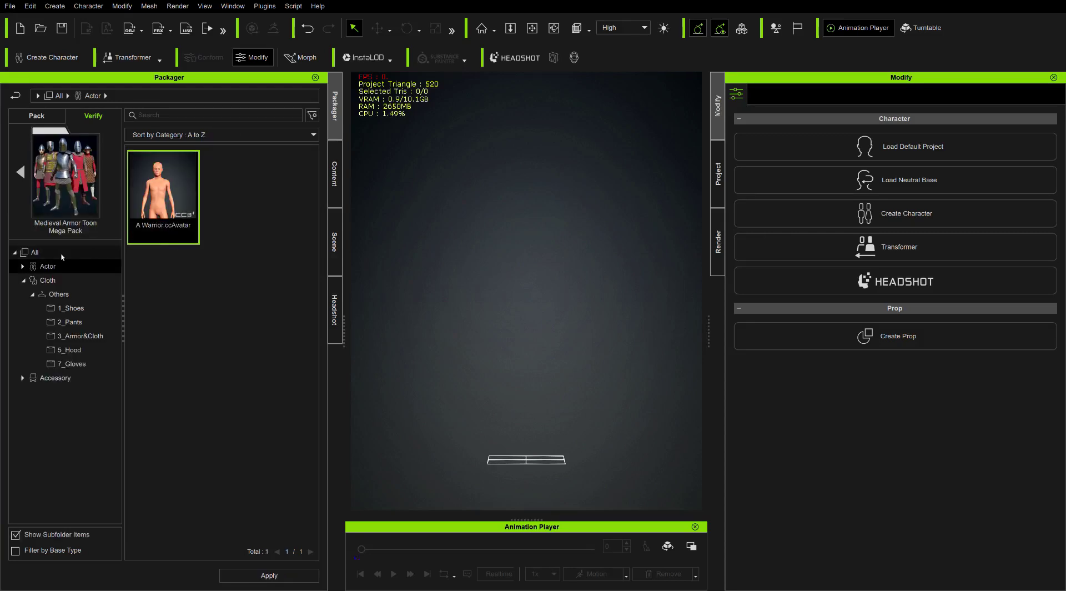
{"action": "left_click", "coordinate": [69, 271]}
{"action": "left_click_drag", "start_coordinate": [160, 211], "coordinate": [512, 376]}
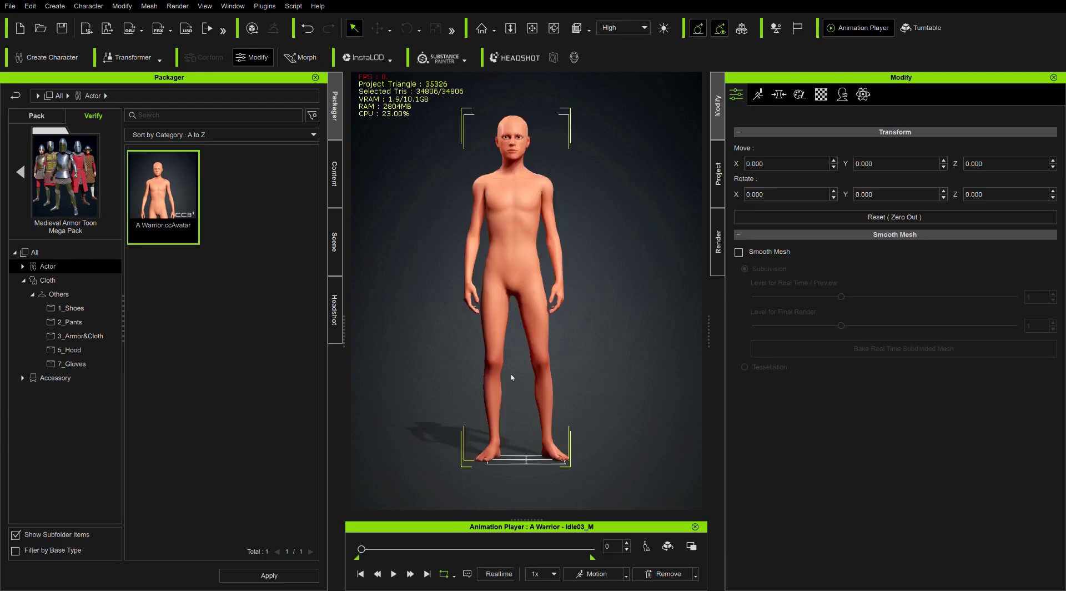
{"action": "left_click", "coordinate": [665, 548]}
Dress the warrior in the 3a Tb cloth from the pack's 3_Armor&Cloth category
{"action": "left_click", "coordinate": [70, 308]}
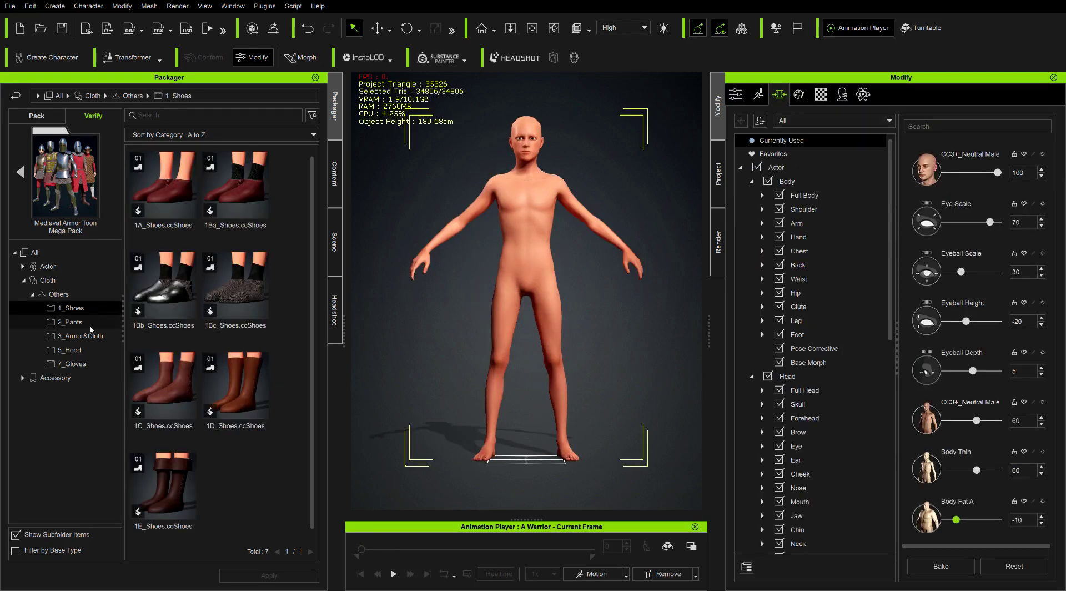
{"action": "left_click", "coordinate": [92, 324]}
{"action": "left_click", "coordinate": [92, 337]}
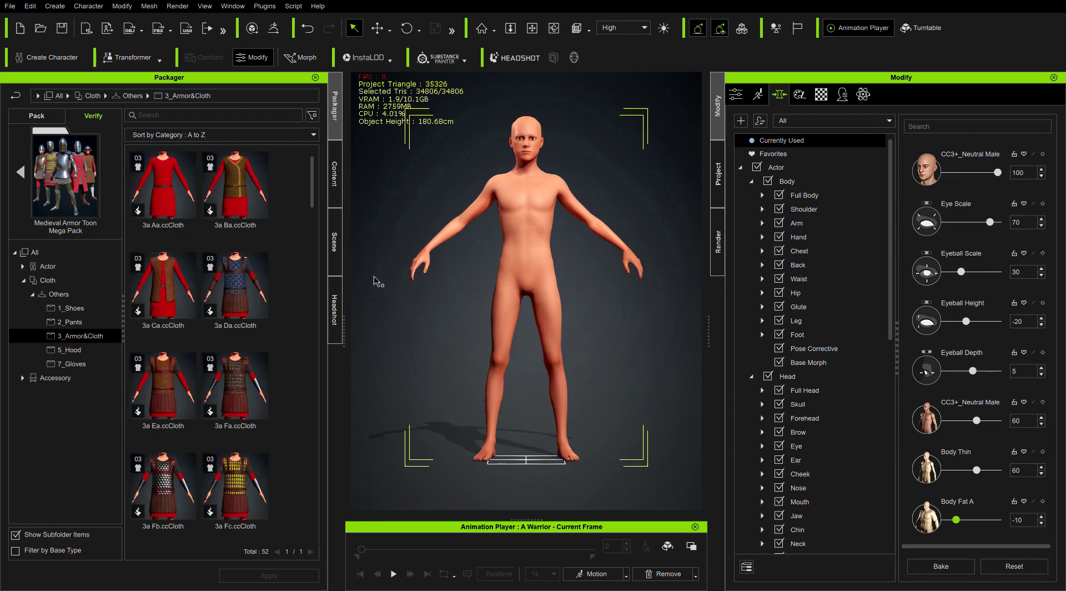
{"action": "left_click_drag", "start_coordinate": [313, 203], "coordinate": [321, 484]}
{"action": "left_click", "coordinate": [156, 435]}
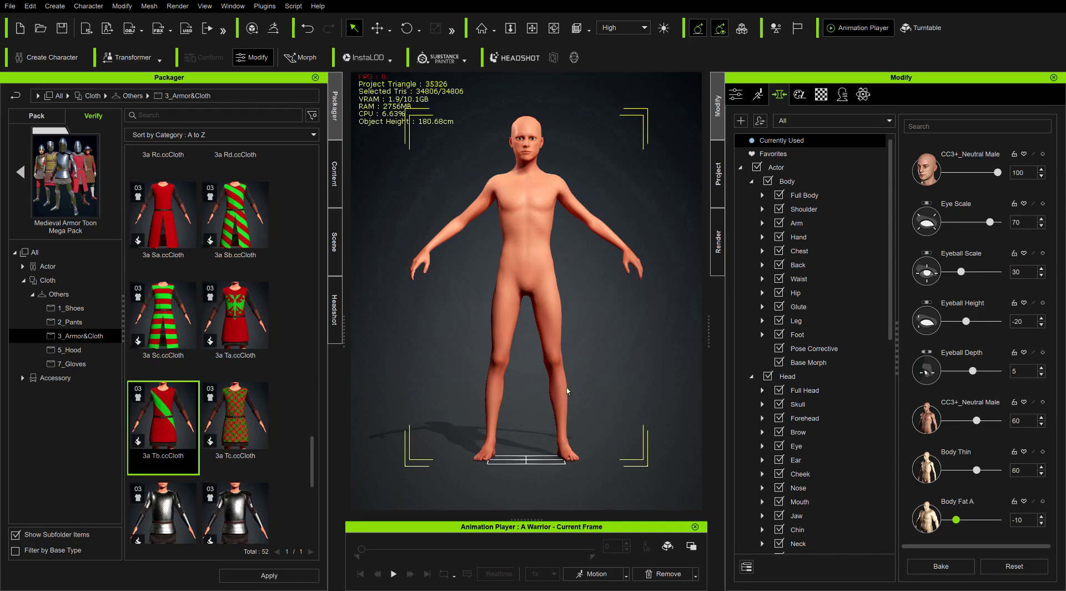
Put the chainmail 2Db_Pants (1D,E) on the warrior
{"action": "left_click", "coordinate": [70, 322]}
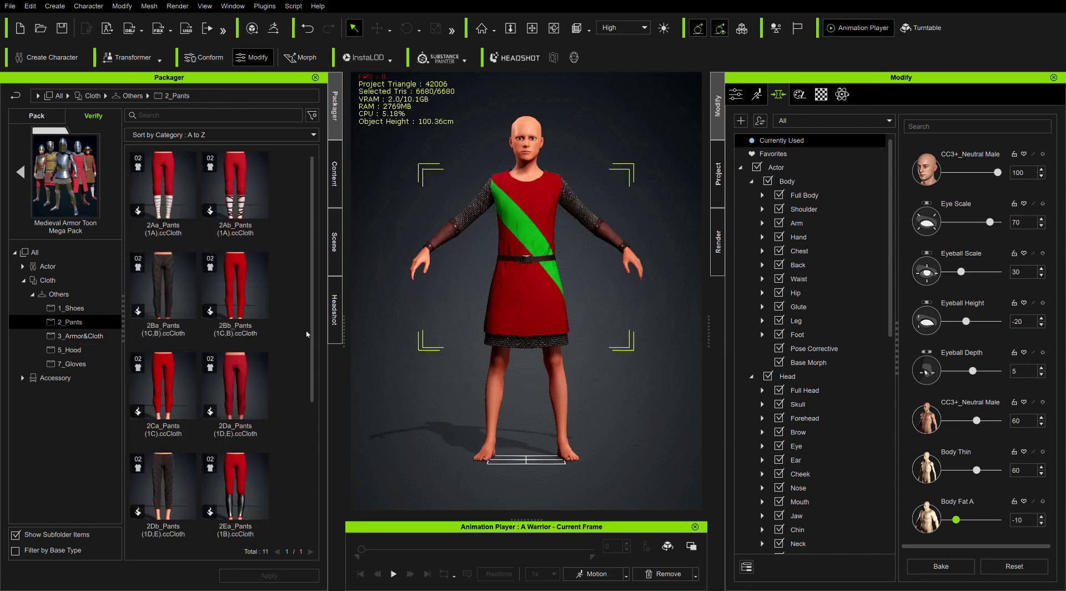
{"action": "scroll", "coordinate": [310, 355], "scroll_direction": "down", "scroll_amount": 1}
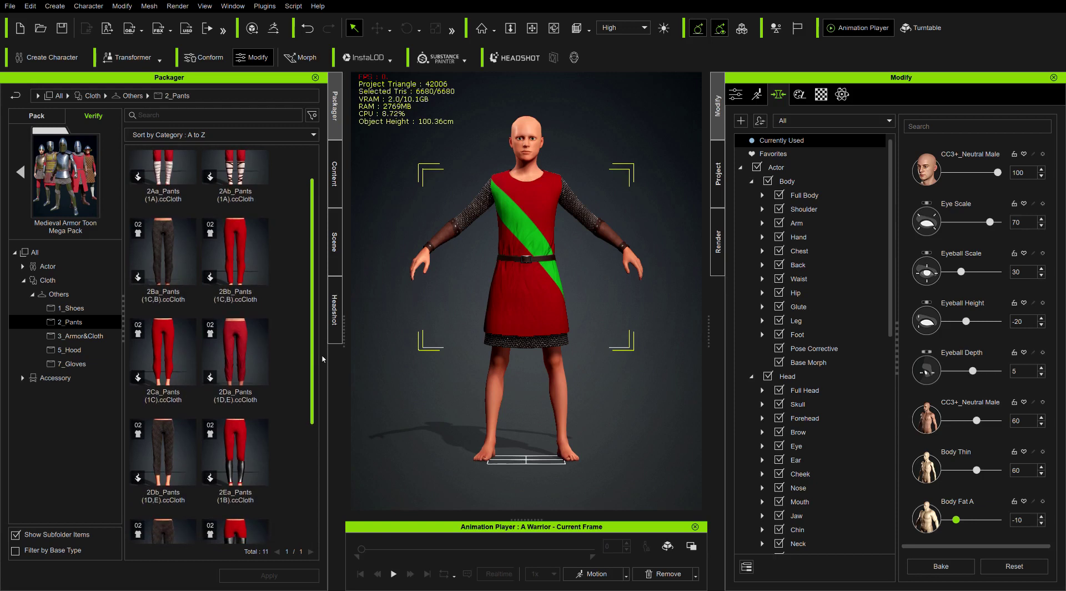
{"action": "left_click_drag", "start_coordinate": [323, 359], "coordinate": [325, 424]}
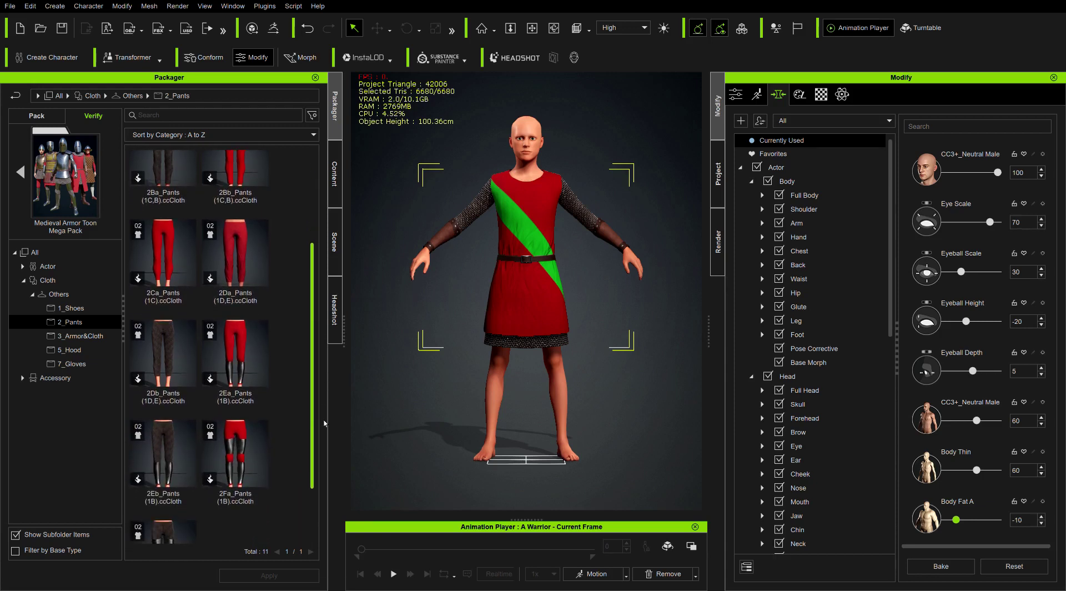
{"action": "scroll", "coordinate": [222, 411], "scroll_direction": "up", "scroll_amount": 1}
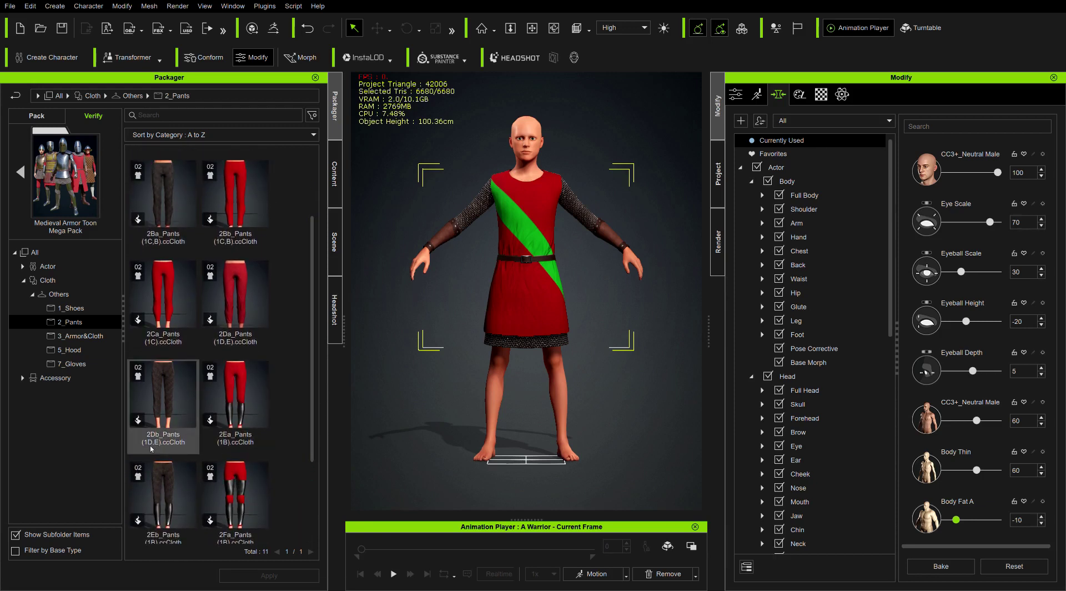
{"action": "double_click", "coordinate": [167, 410]}
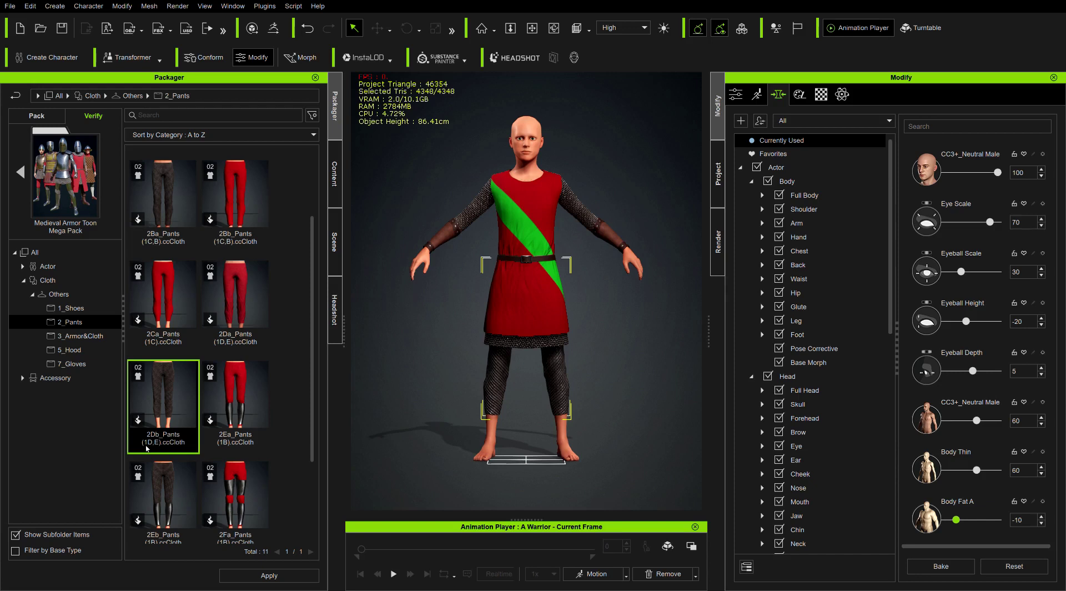
Try the 1D, 1E and 1C shoes on the warrior with the chainmail pants
{"action": "left_click", "coordinate": [74, 308]}
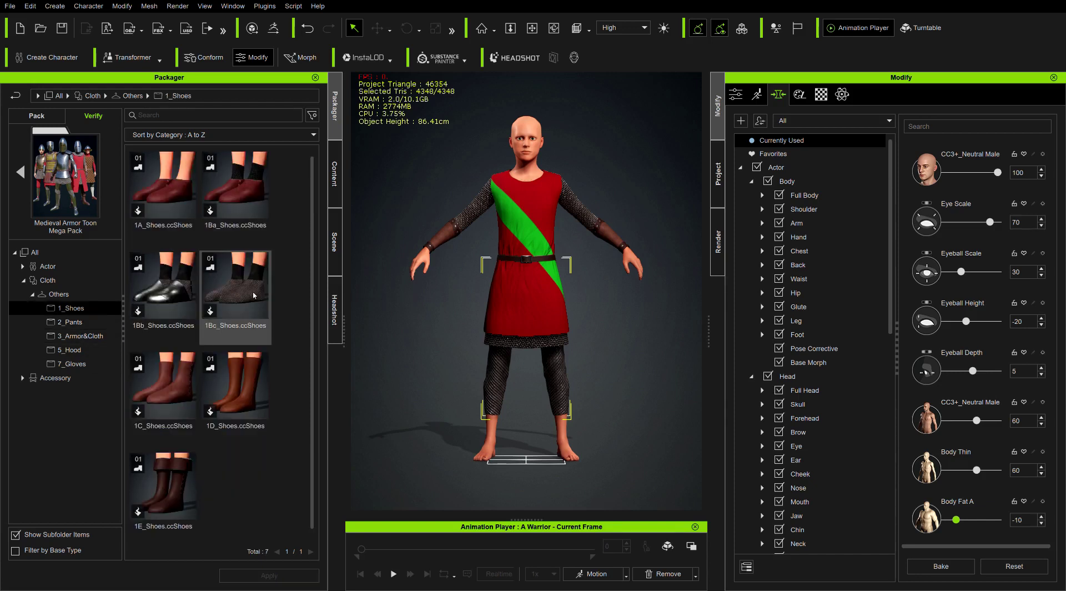
{"action": "double_click", "coordinate": [245, 398]}
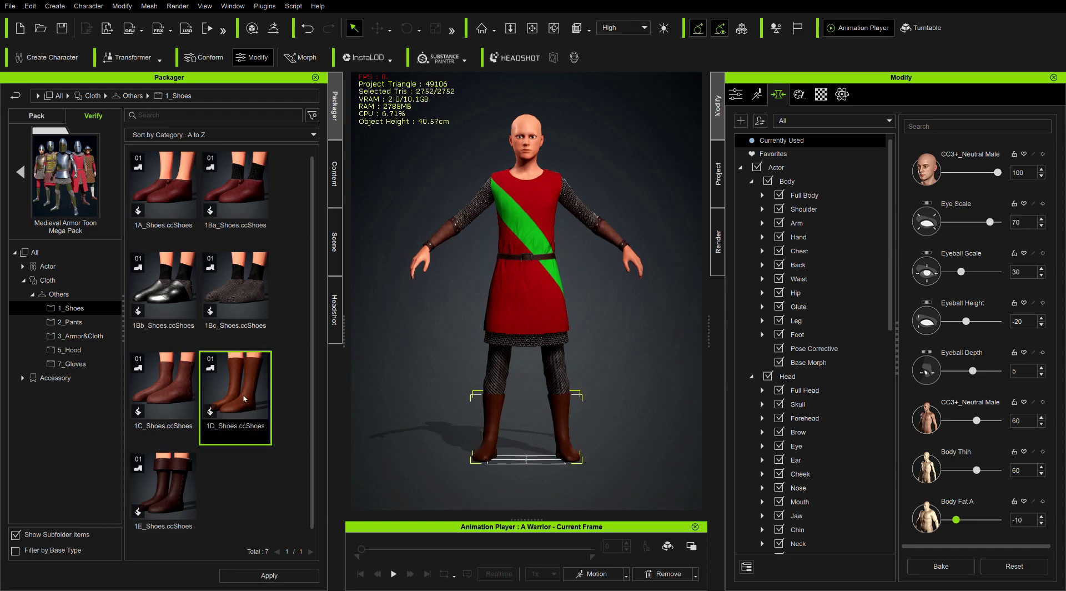
{"action": "double_click", "coordinate": [180, 490]}
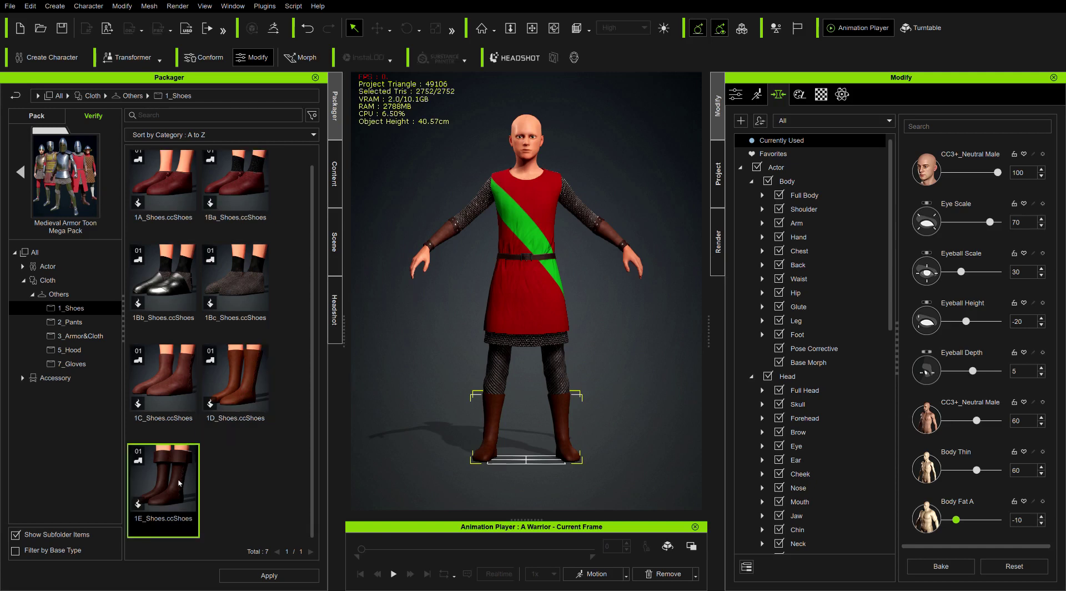
{"action": "double_click", "coordinate": [167, 389]}
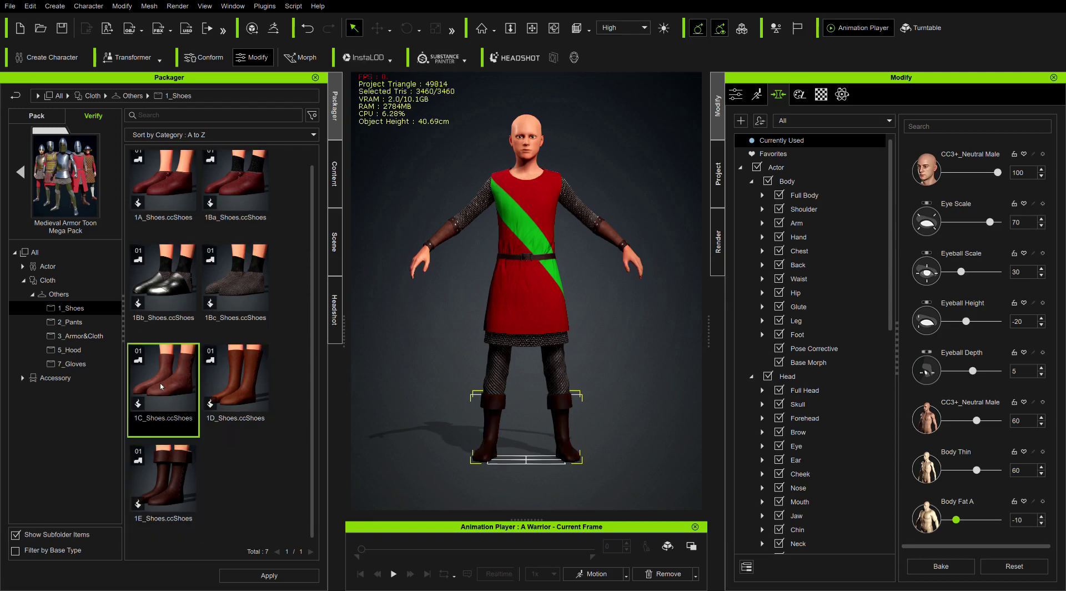
{"action": "scroll", "coordinate": [558, 497], "scroll_direction": "up", "scroll_amount": 2}
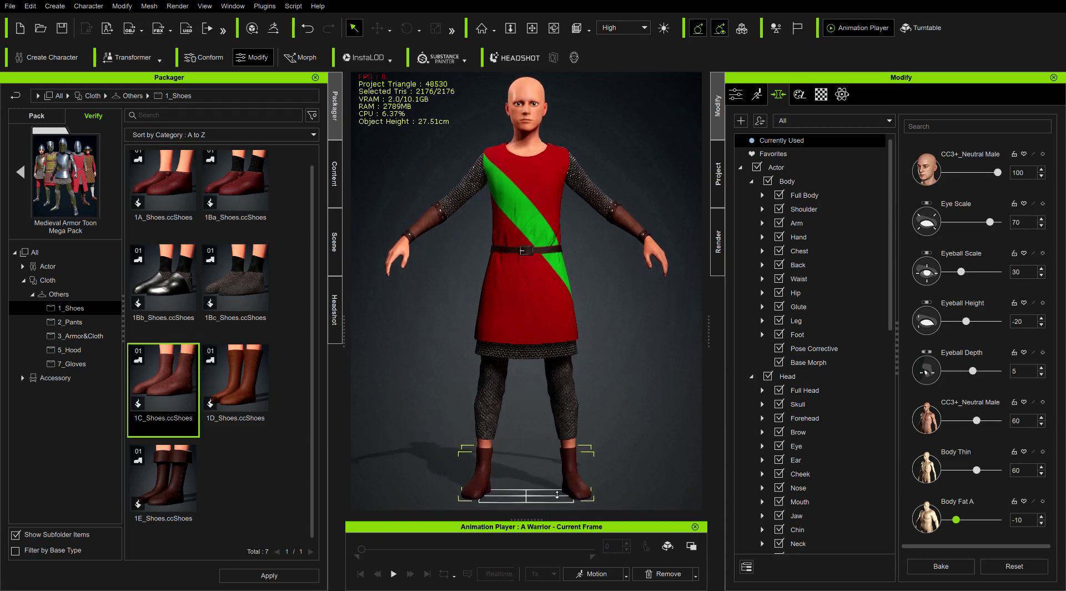
{"action": "scroll", "coordinate": [534, 471], "scroll_direction": "up", "scroll_amount": 2}
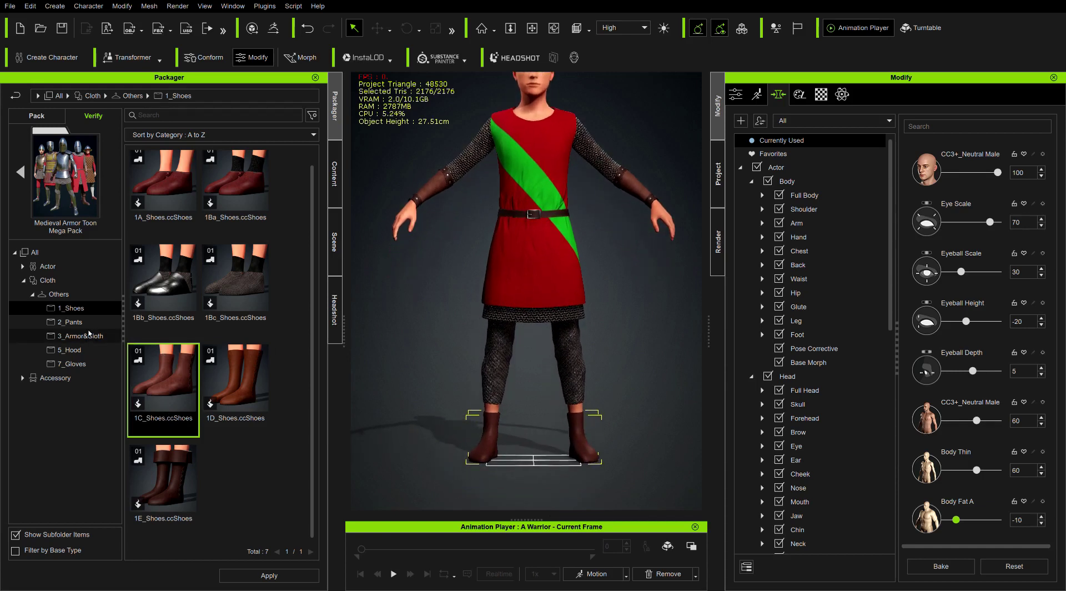
Change the warrior's pants to the red 1A-type pair with white leg wraps and the footwear to 1A_Shoes
{"action": "left_click", "coordinate": [90, 327]}
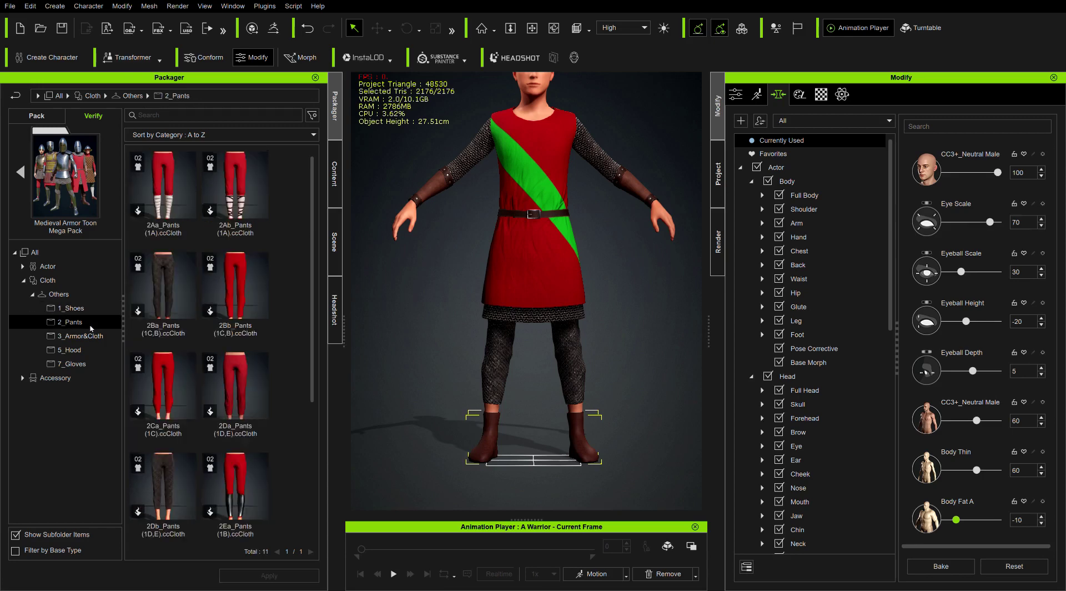
{"action": "left_click", "coordinate": [164, 404]}
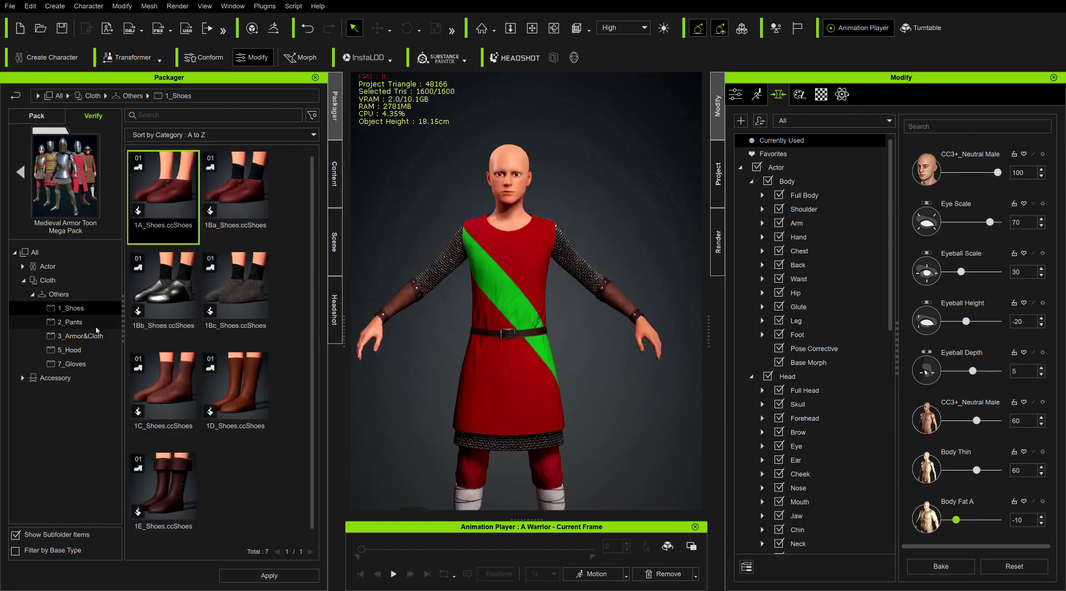
Add the red 5Aa Hood to the warrior's head
{"action": "left_click", "coordinate": [92, 335]}
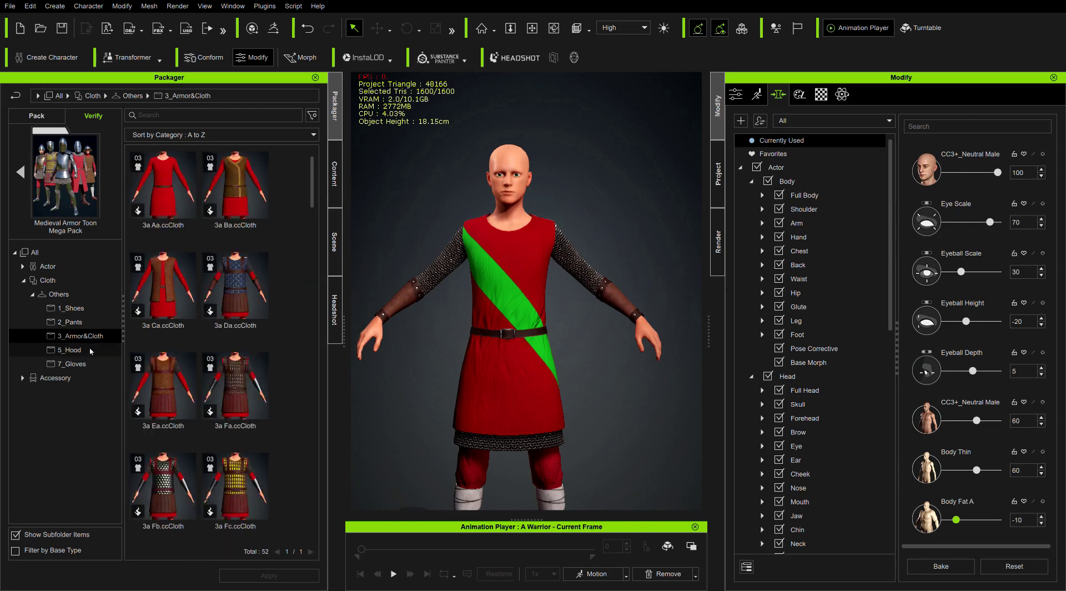
{"action": "left_click", "coordinate": [73, 350]}
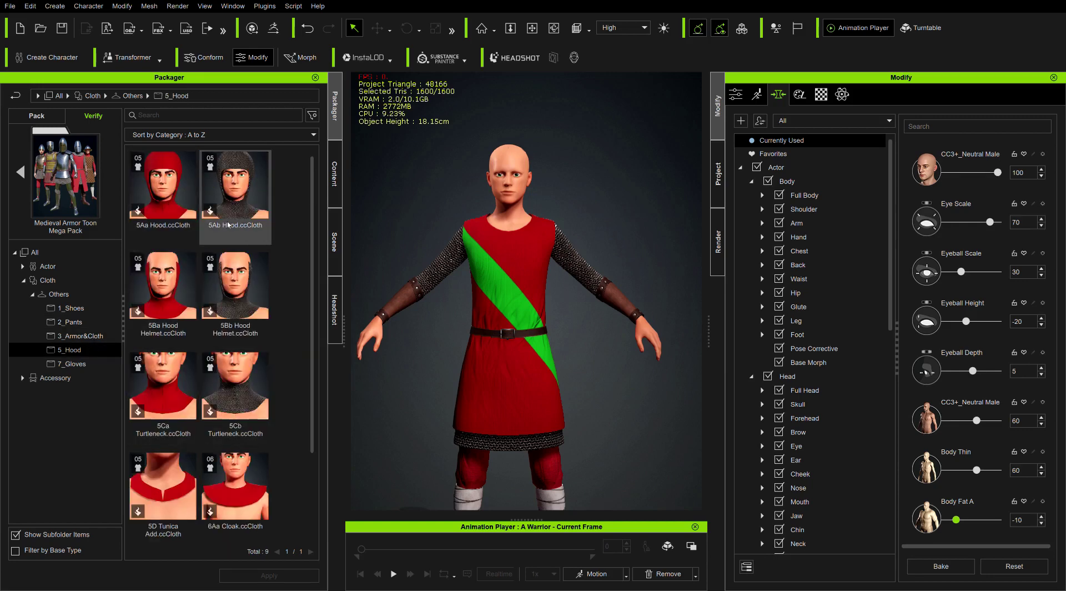
{"action": "left_click", "coordinate": [176, 198]}
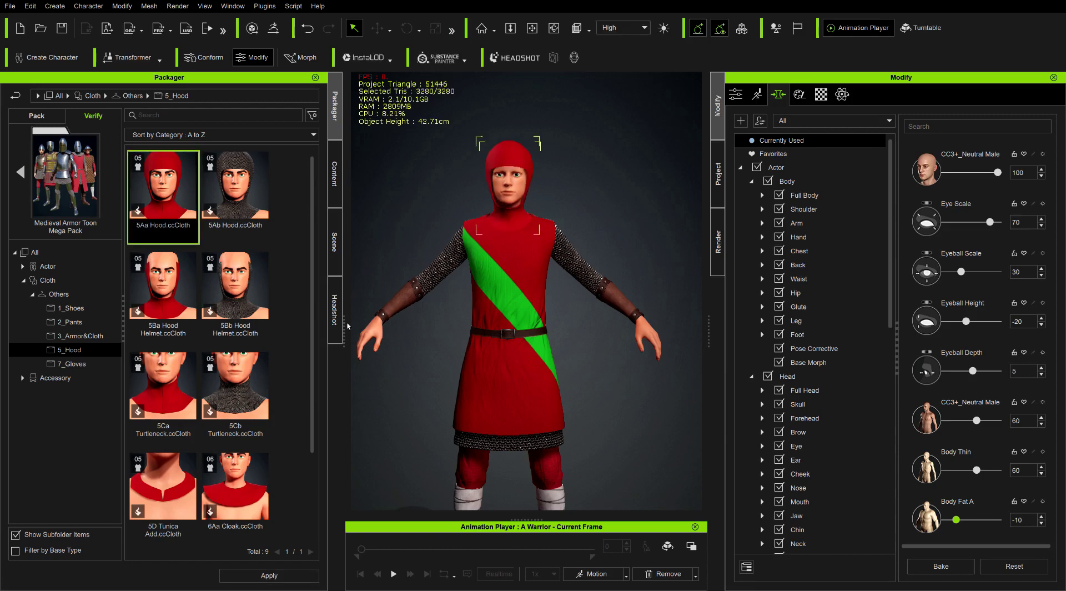
{"action": "scroll", "coordinate": [515, 269], "scroll_direction": "up", "scroll_amount": 5}
{"action": "middle_click_drag", "start_coordinate": [510, 257], "coordinate": [515, 385]}
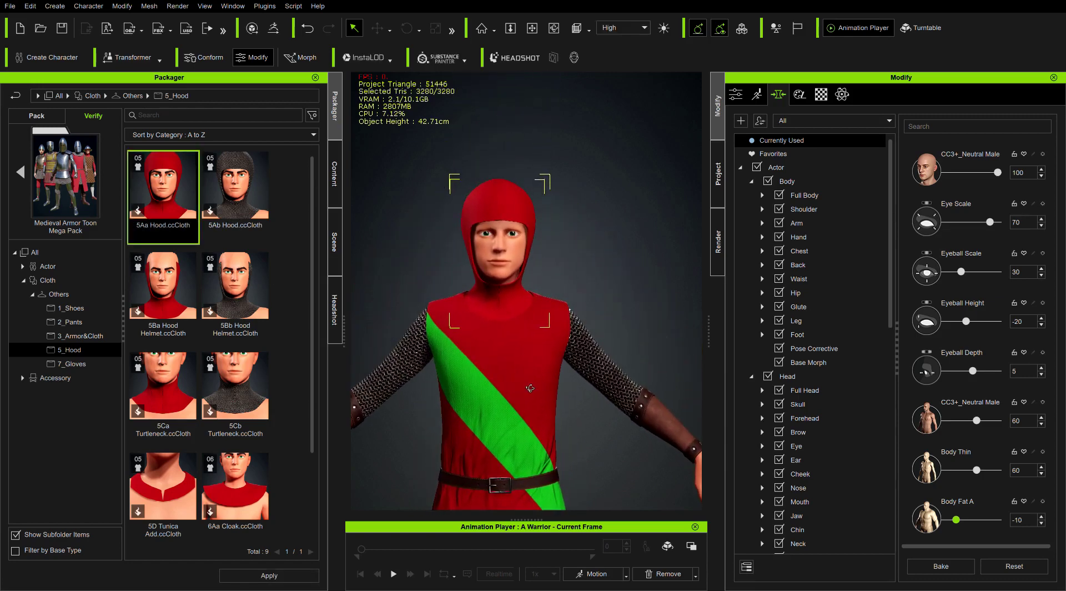
Add the 4E Helmet accessory to the warrior and check its fit over the hood from the side
{"action": "left_click", "coordinate": [87, 365]}
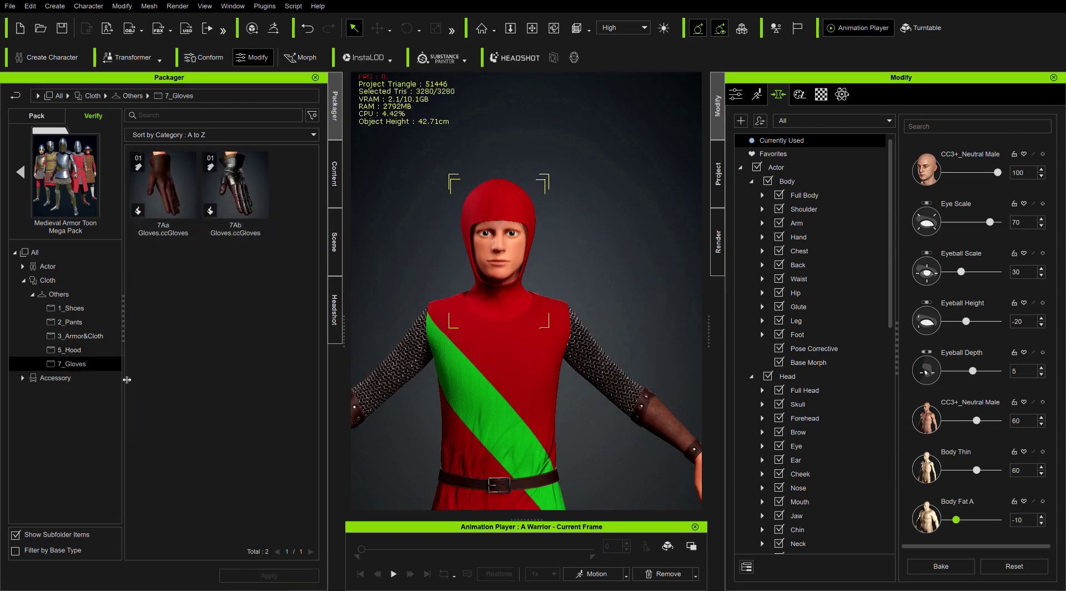
{"action": "left_click", "coordinate": [77, 380]}
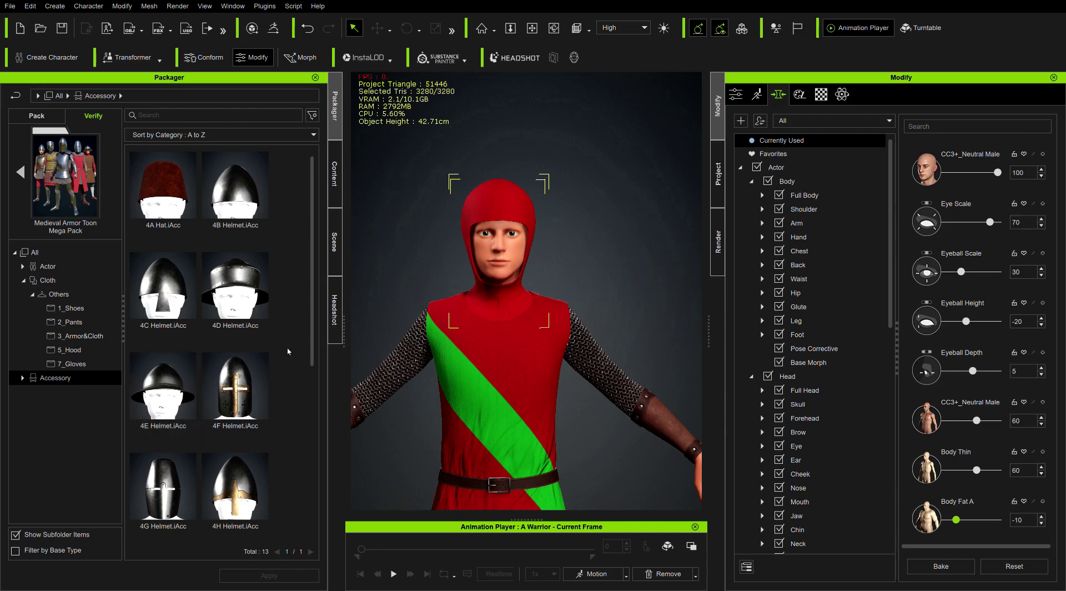
{"action": "left_click", "coordinate": [169, 390]}
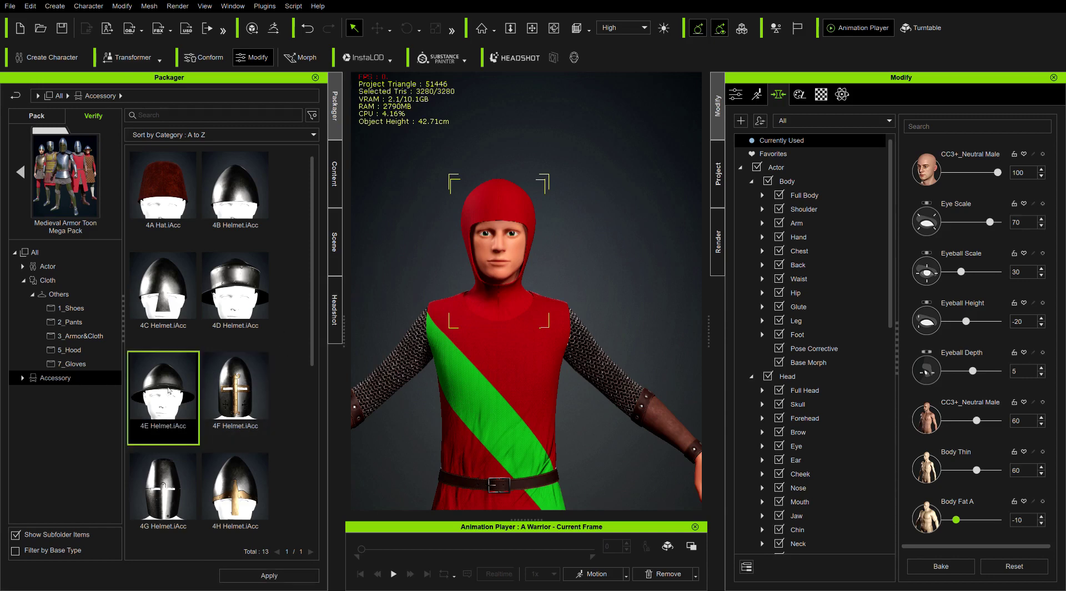
{"action": "double_click", "coordinate": [169, 388]}
{"action": "right_click_drag", "start_coordinate": [571, 388], "coordinate": [462, 361]}
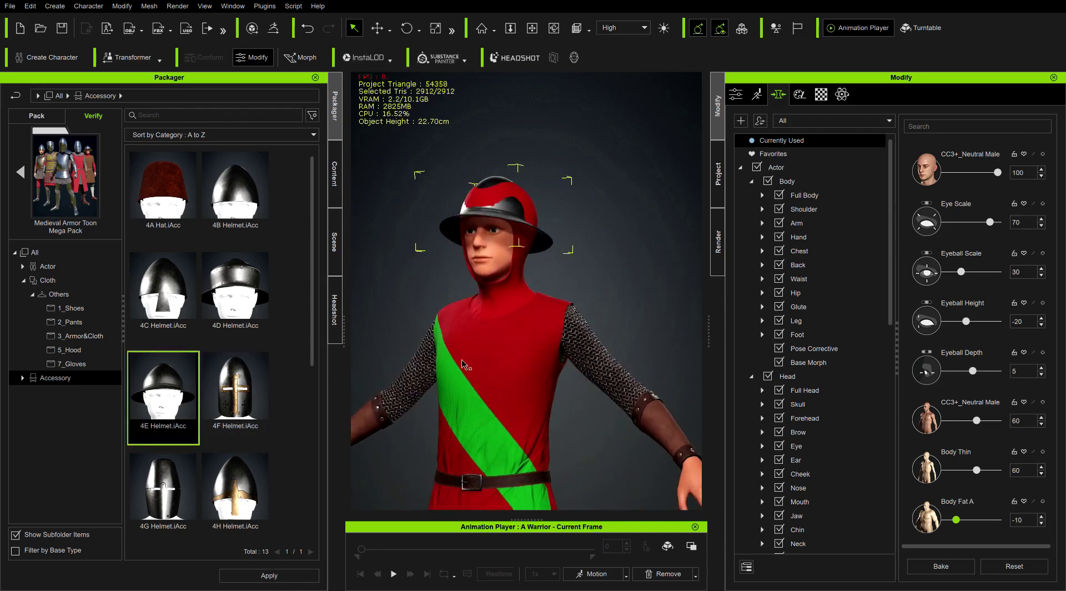
{"action": "middle_click_drag", "start_coordinate": [462, 360], "coordinate": [498, 435]}
{"action": "scroll", "coordinate": [498, 435], "scroll_direction": "up", "scroll_amount": 2}
{"action": "right_click_drag", "start_coordinate": [497, 435], "coordinate": [423, 377]}
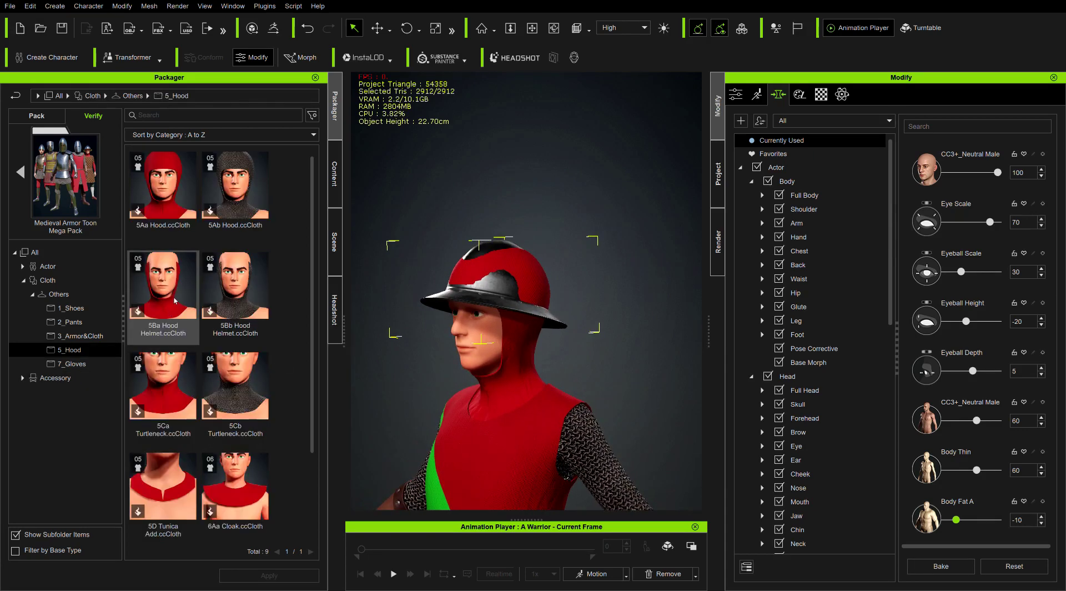
Replace the hood with the 5Ba Hood Helmet version so that it fits beneath the brimmed helmet
{"action": "left_click", "coordinate": [175, 300]}
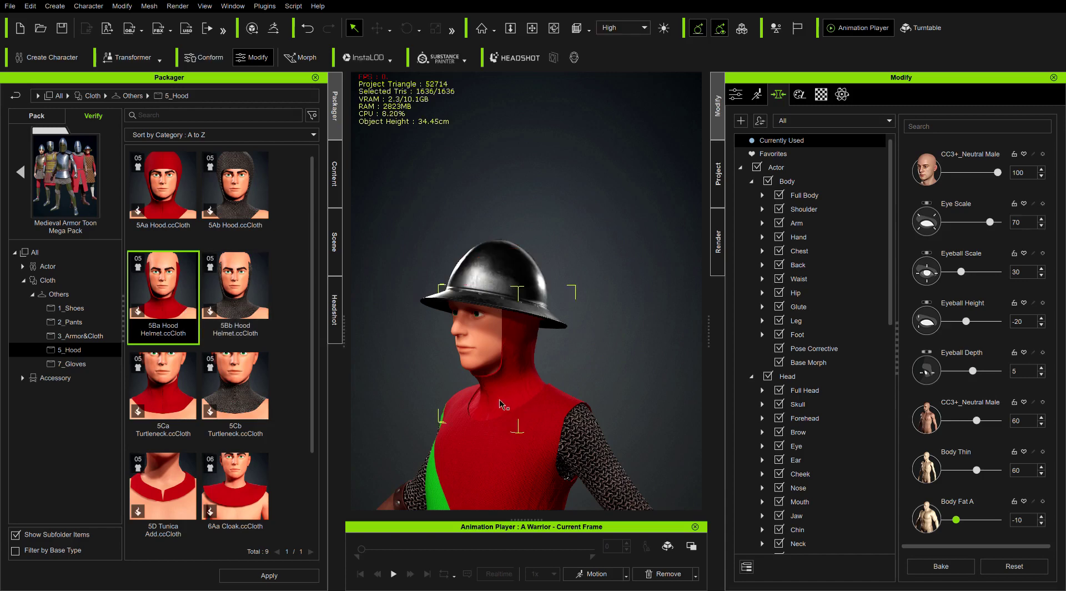
{"action": "right_click_drag", "start_coordinate": [485, 374], "coordinate": [517, 377]}
{"action": "scroll", "coordinate": [499, 384], "scroll_direction": "down", "scroll_amount": 2}
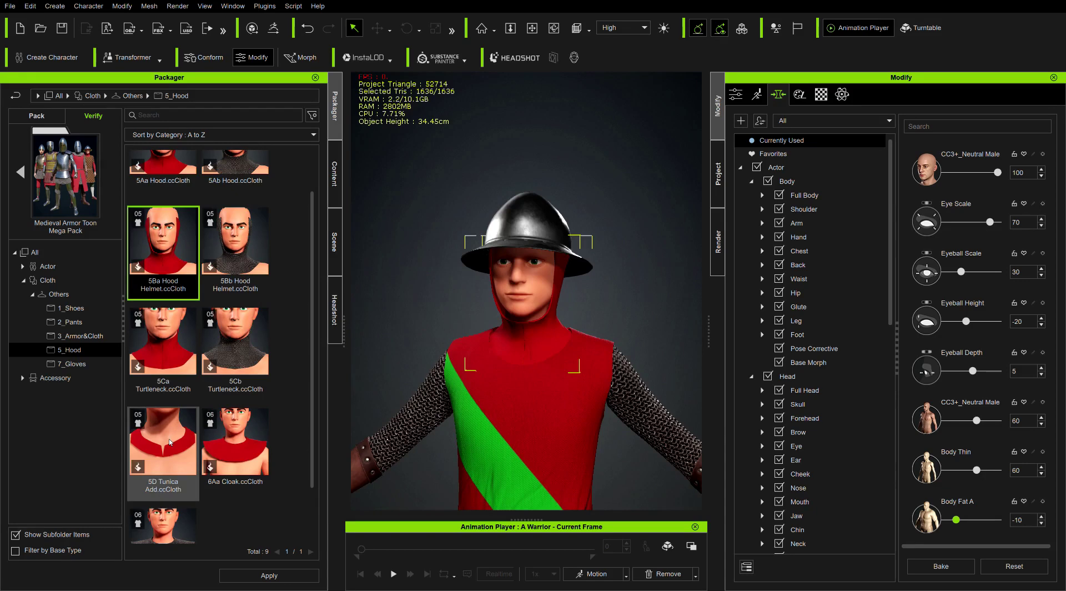
Try the 5D Tunica Add collar in place of the hood and inspect the neckline, then restore the 5Ba hood
{"action": "double_click", "coordinate": [170, 442]}
{"action": "scroll", "coordinate": [569, 454], "scroll_direction": "up", "scroll_amount": 3}
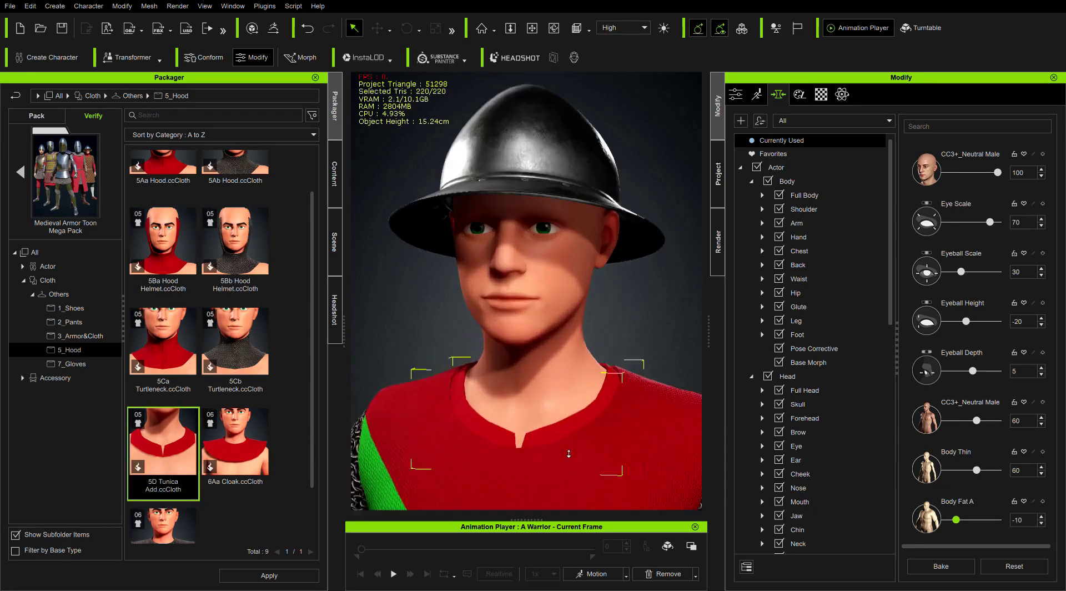
{"action": "right_click_drag", "start_coordinate": [568, 454], "coordinate": [434, 391]}
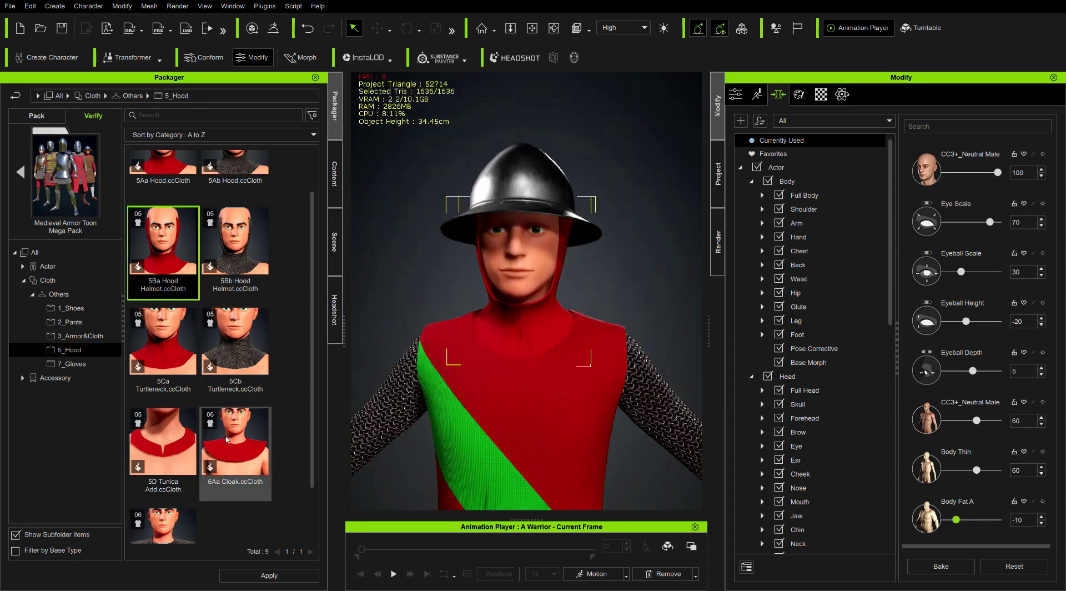
Add the chainmail 6Ab Cloak over the warrior's shoulders and inspect the complete outfit
{"action": "scroll", "coordinate": [170, 444], "scroll_direction": "down", "scroll_amount": 2}
{"action": "left_click", "coordinate": [170, 492]}
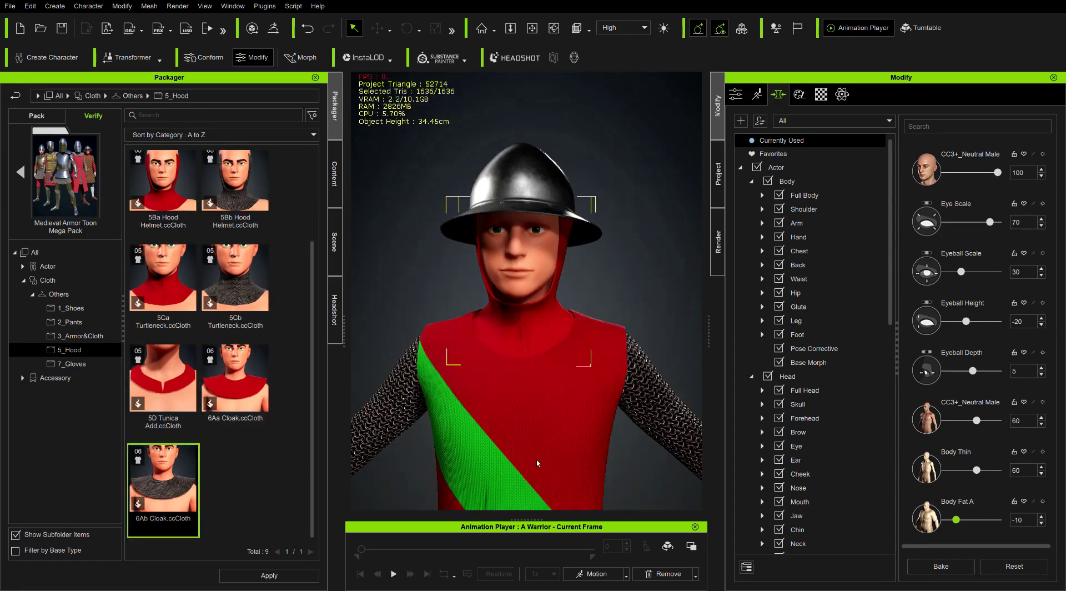
{"action": "scroll", "coordinate": [537, 464], "scroll_direction": "down", "scroll_amount": 4}
{"action": "middle_click_drag", "start_coordinate": [537, 463], "coordinate": [506, 335]}
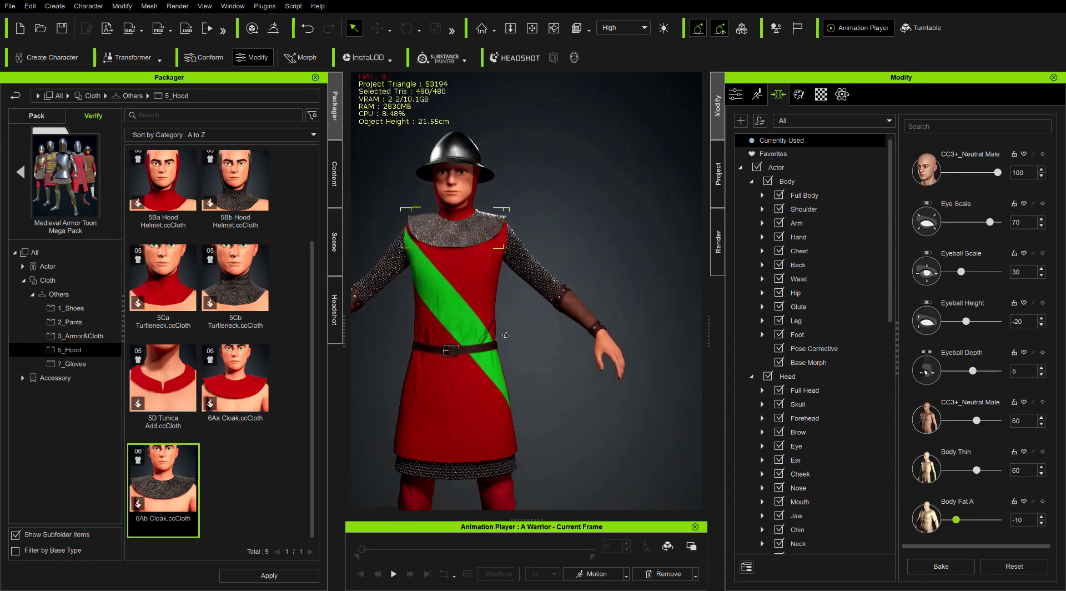
{"action": "right_click_drag", "start_coordinate": [506, 335], "coordinate": [552, 345]}
Load the MaterialModifier.sbsar substance for the Armor outfit and activate the Appearance Editor
{"action": "left_click", "coordinate": [475, 356]}
{"action": "middle_click_drag", "start_coordinate": [475, 357], "coordinate": [570, 316]}
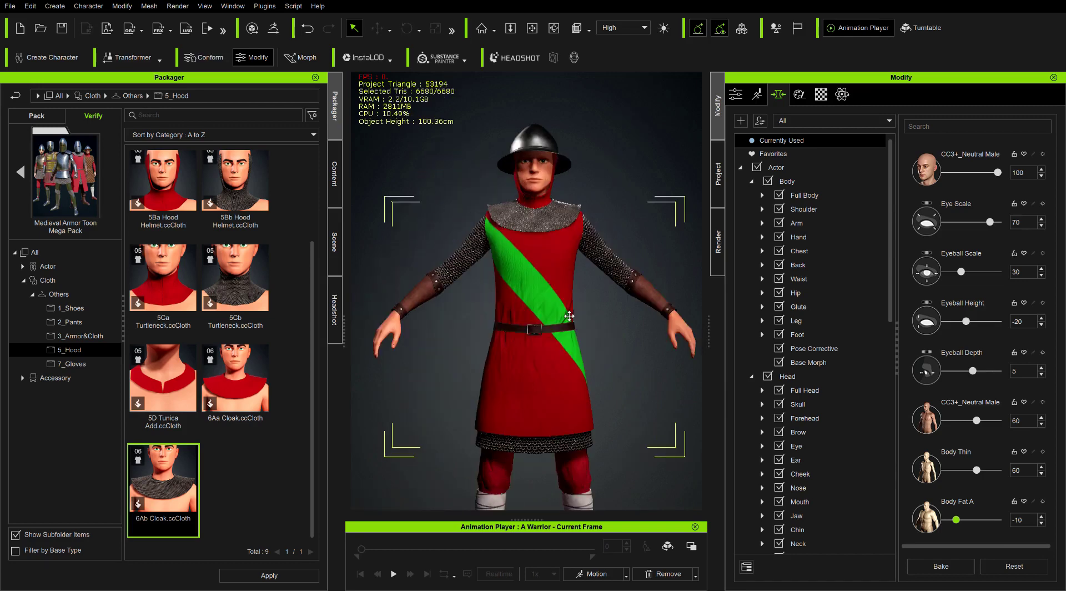
{"action": "left_click", "coordinate": [800, 95]}
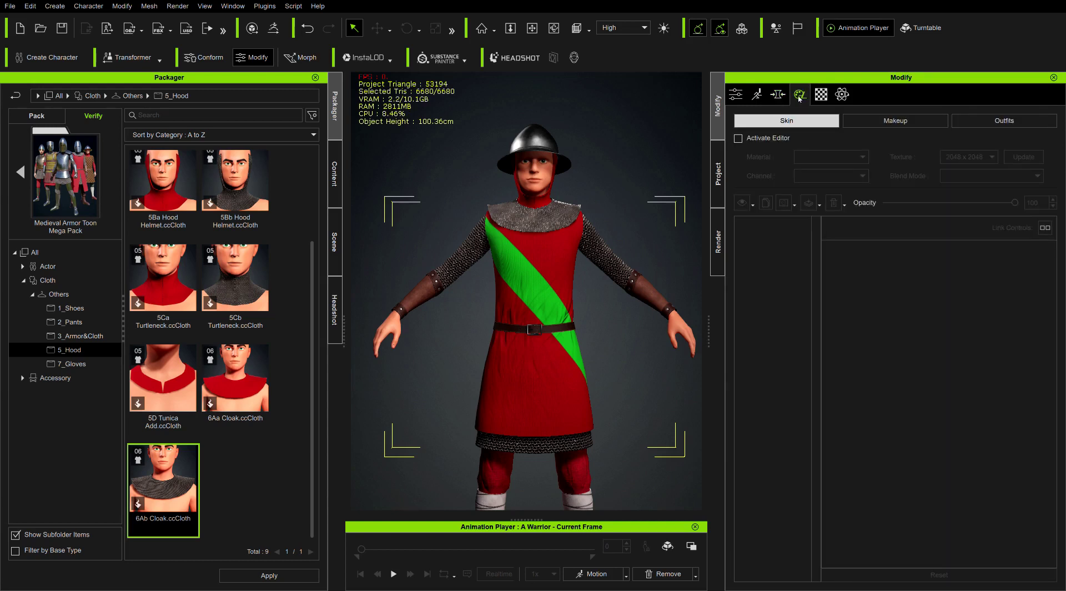
{"action": "left_click", "coordinate": [988, 126]}
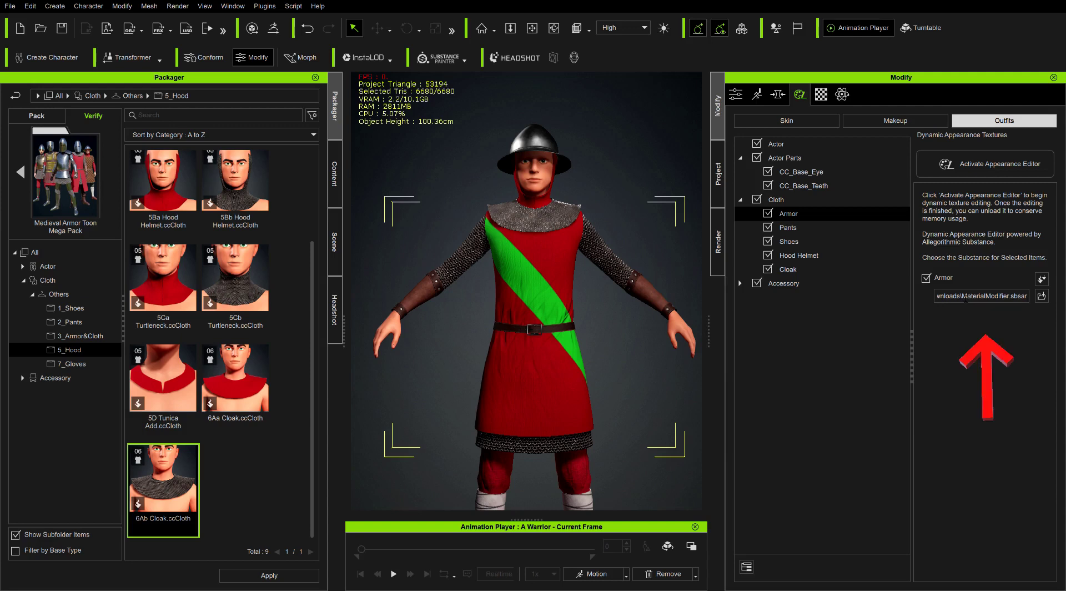
{"action": "left_click_drag", "start_coordinate": [961, 296], "coordinate": [1014, 303]}
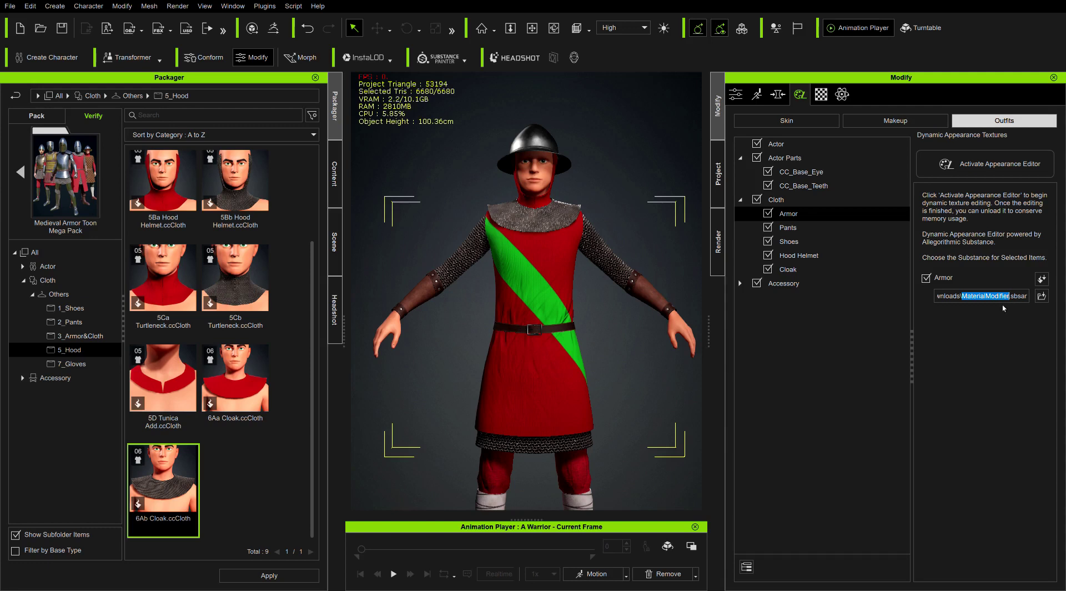
{"action": "left_click", "coordinate": [1044, 297]}
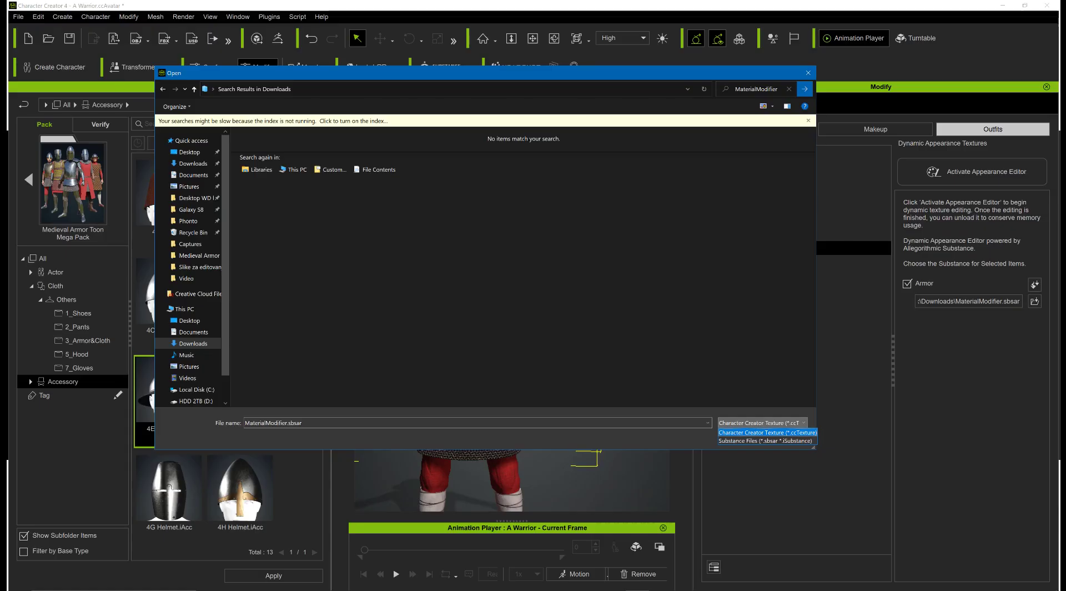
{"action": "left_click", "coordinate": [766, 440]}
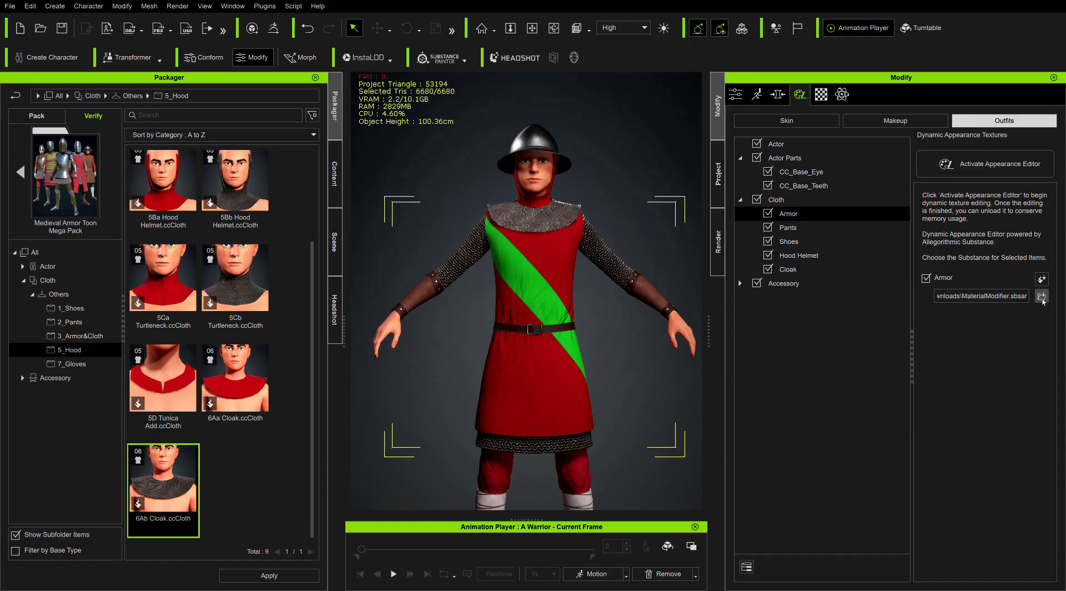
{"action": "left_click", "coordinate": [986, 164]}
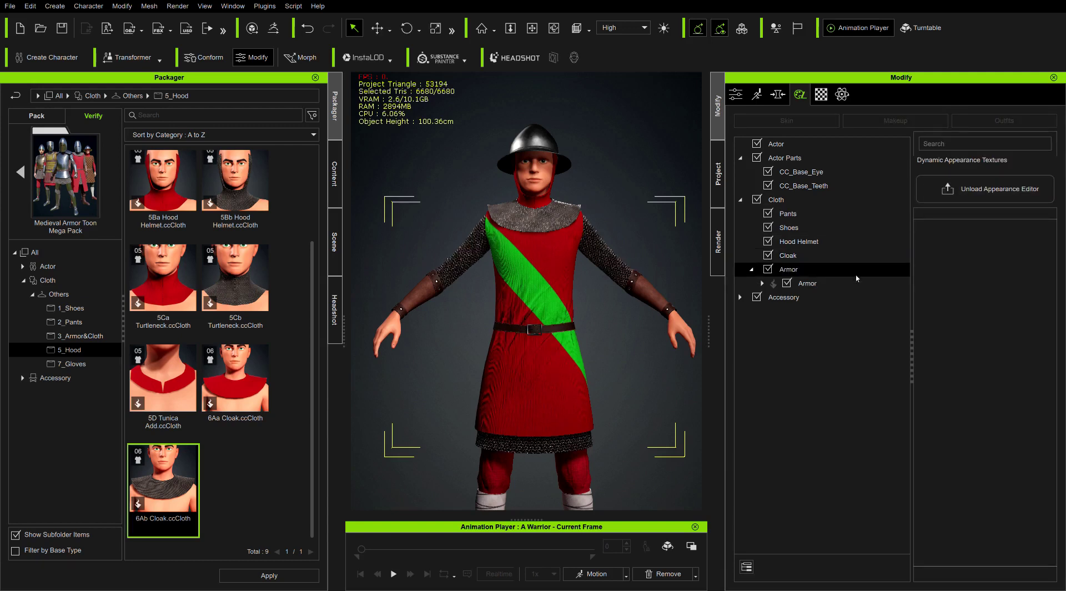
Review the Armor's mesh data textures and preview its RGB mask on the warrior
{"action": "left_click", "coordinate": [858, 283]}
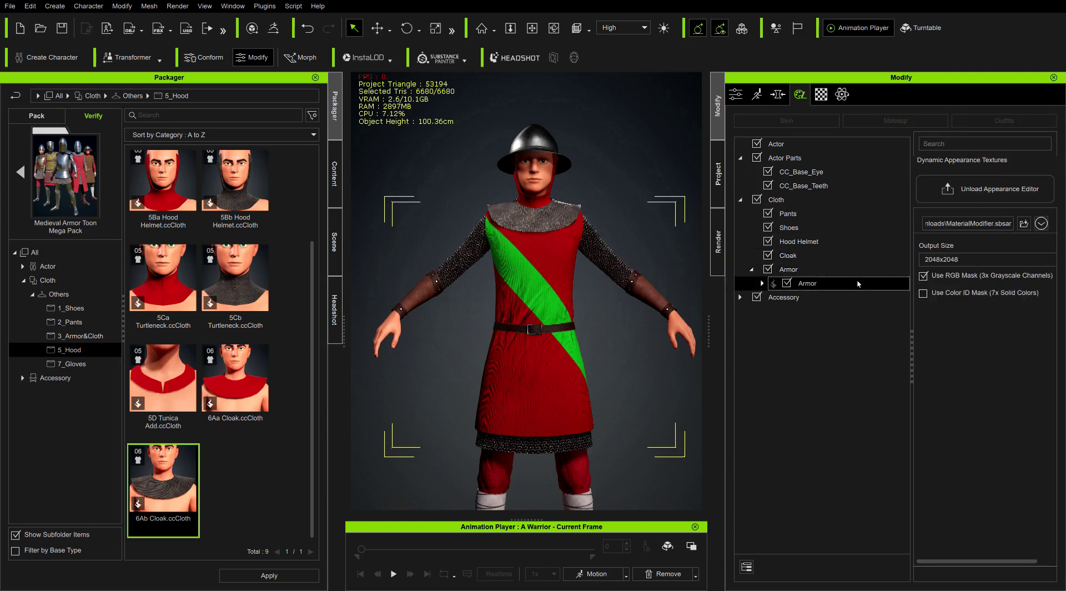
{"action": "double_click", "coordinate": [858, 284]}
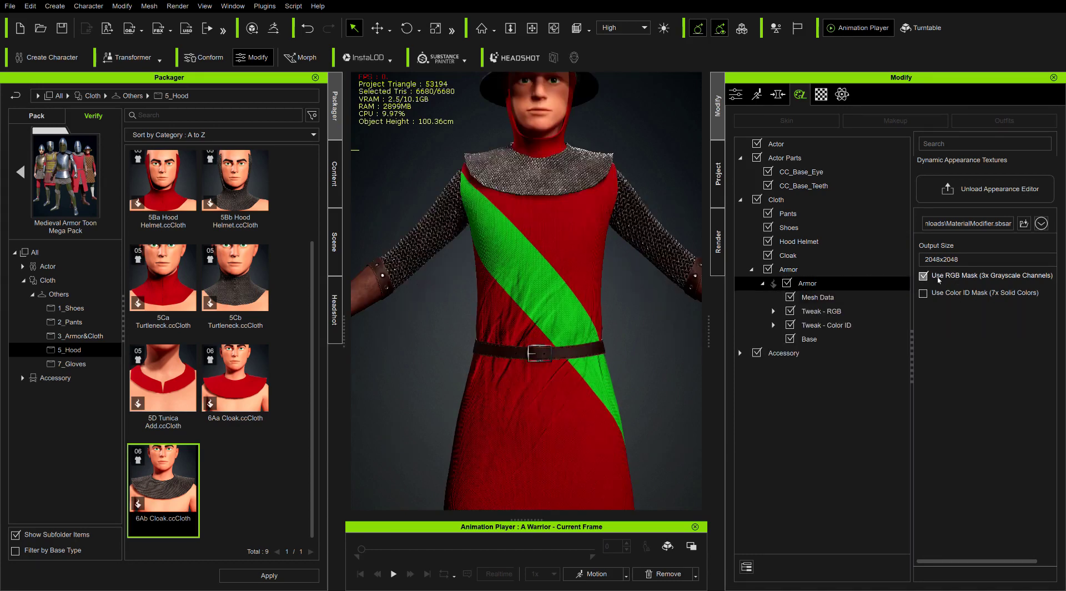
{"action": "left_click", "coordinate": [835, 299]}
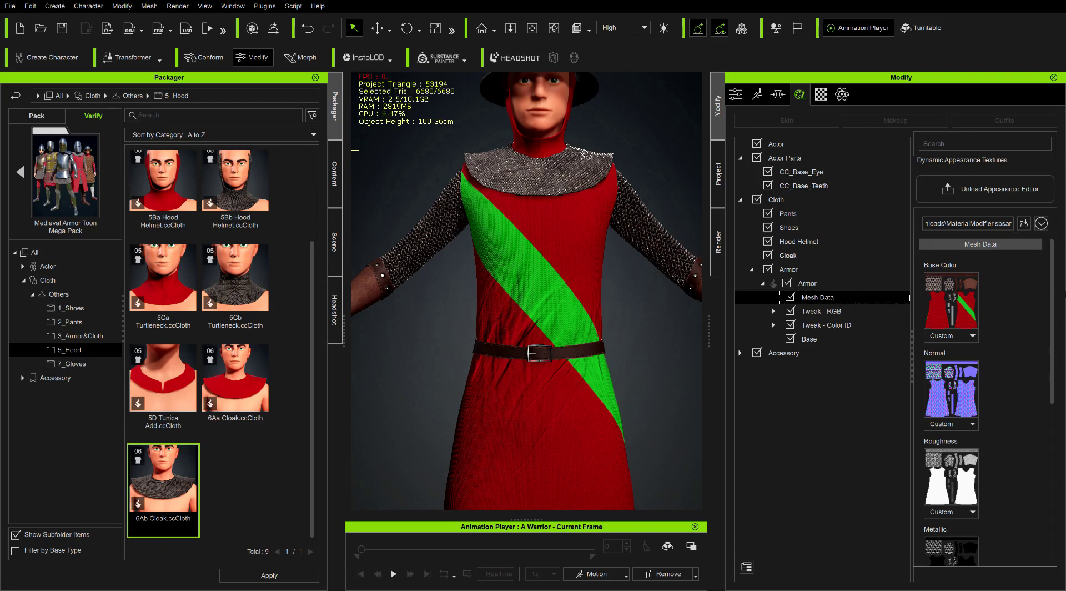
{"action": "scroll", "coordinate": [951, 509], "scroll_direction": "down", "scroll_amount": 5}
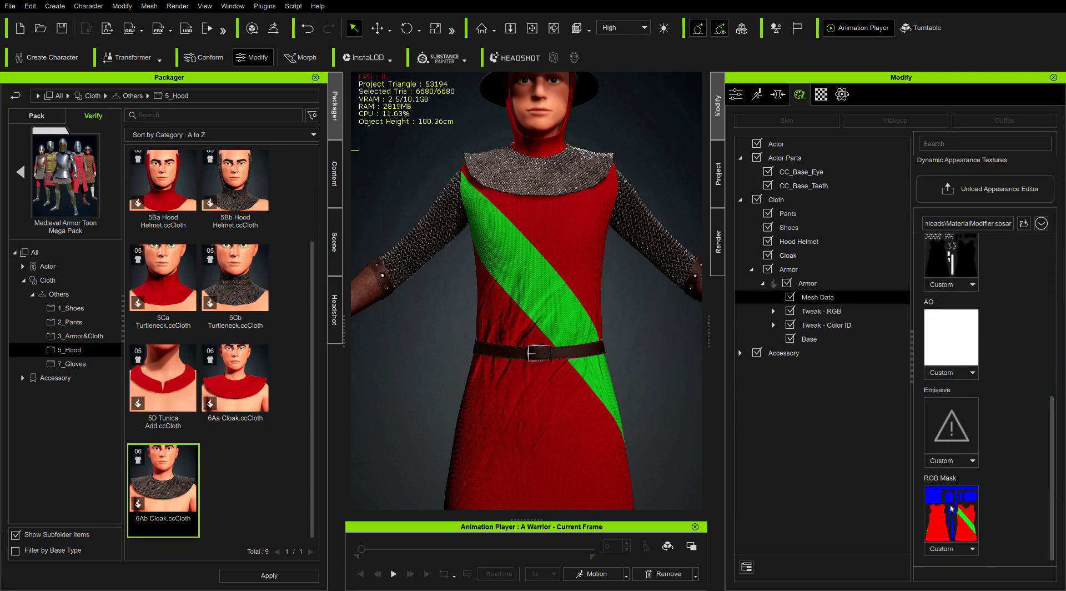
{"action": "left_click", "coordinate": [837, 315]}
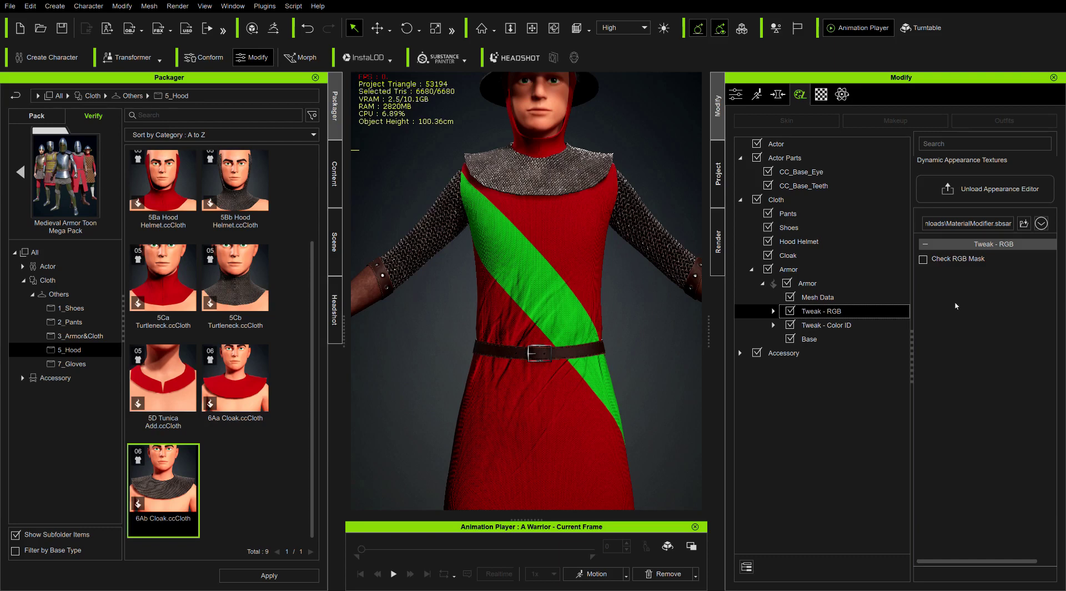
{"action": "left_click", "coordinate": [923, 260]}
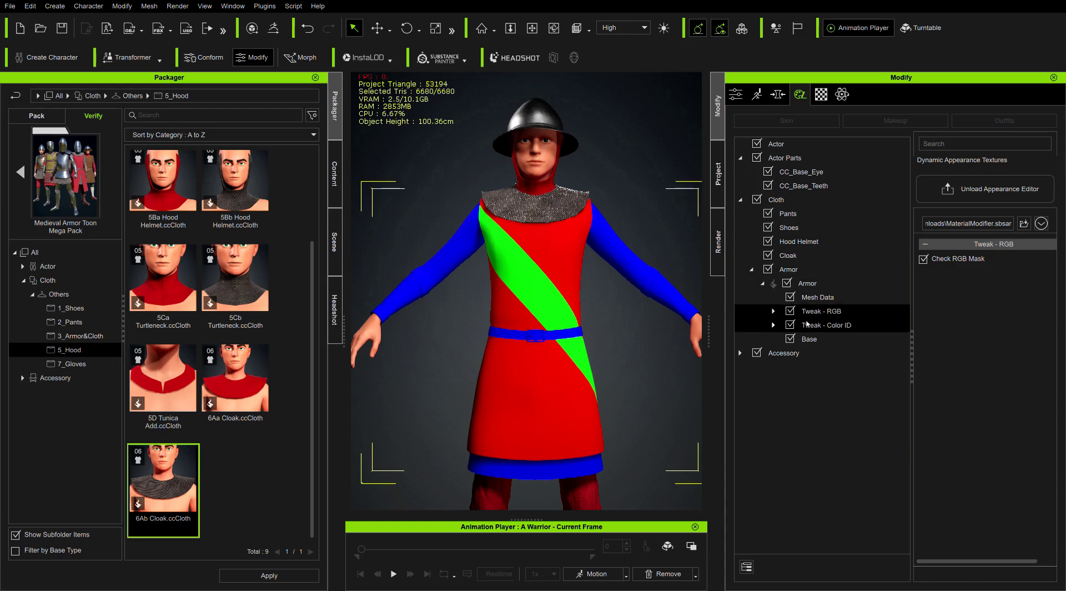
Recolour the tunic's main fabric blue by setting the Red (Skin) hue to 0.27, inspecting the fabric up close
{"action": "left_click", "coordinate": [773, 311]}
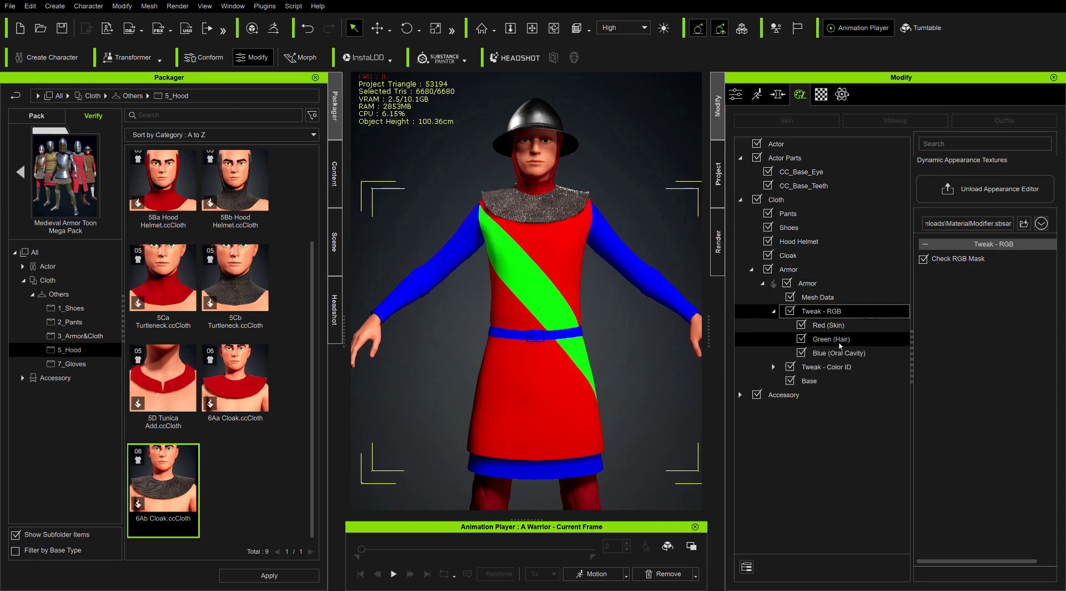
{"action": "left_click", "coordinate": [825, 326]}
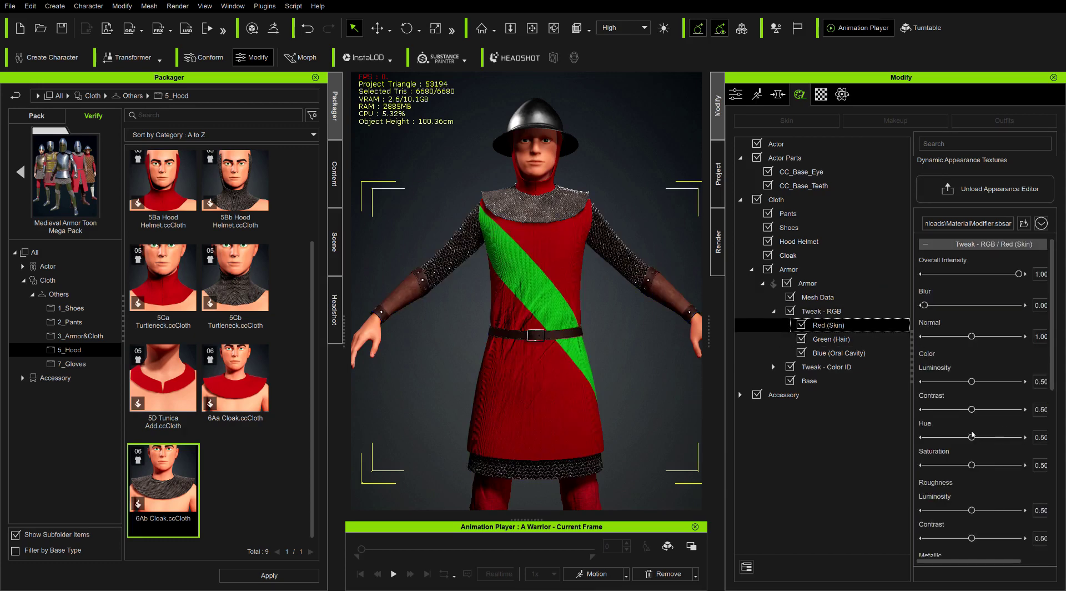
{"action": "left_click_drag", "start_coordinate": [971, 438], "coordinate": [950, 438]}
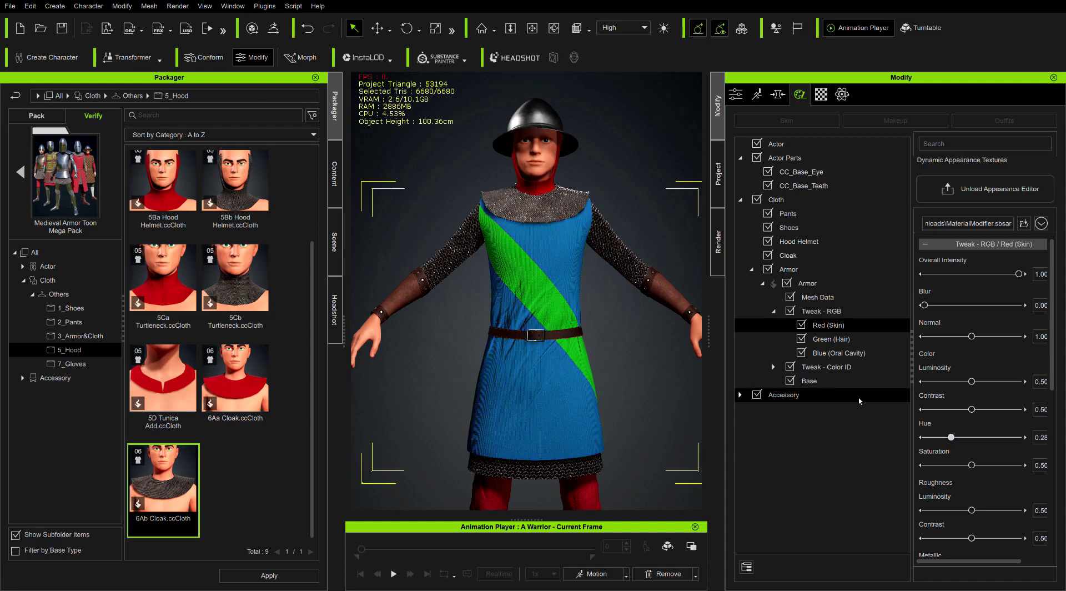
{"action": "scroll", "coordinate": [627, 282], "scroll_direction": "up", "scroll_amount": 5}
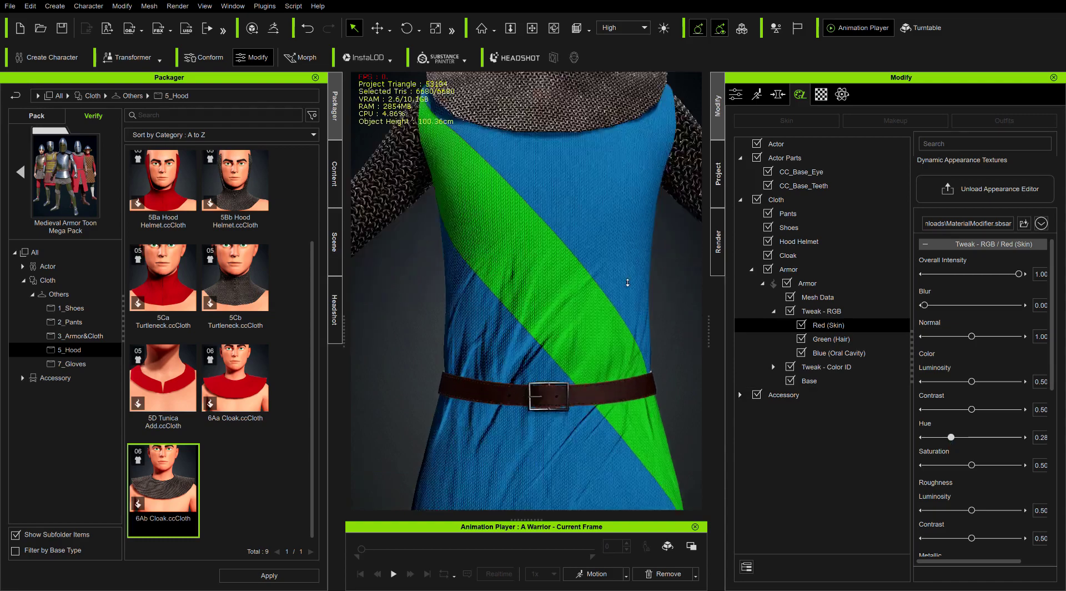
{"action": "scroll", "coordinate": [628, 283], "scroll_direction": "up", "scroll_amount": 1}
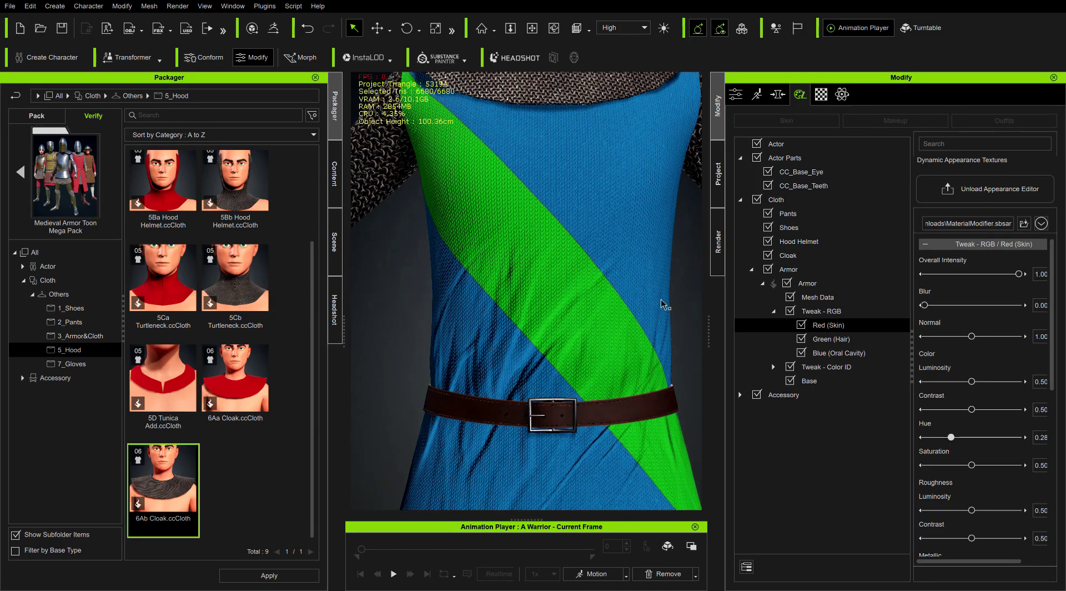
{"action": "middle_click_drag", "start_coordinate": [660, 284], "coordinate": [601, 369]}
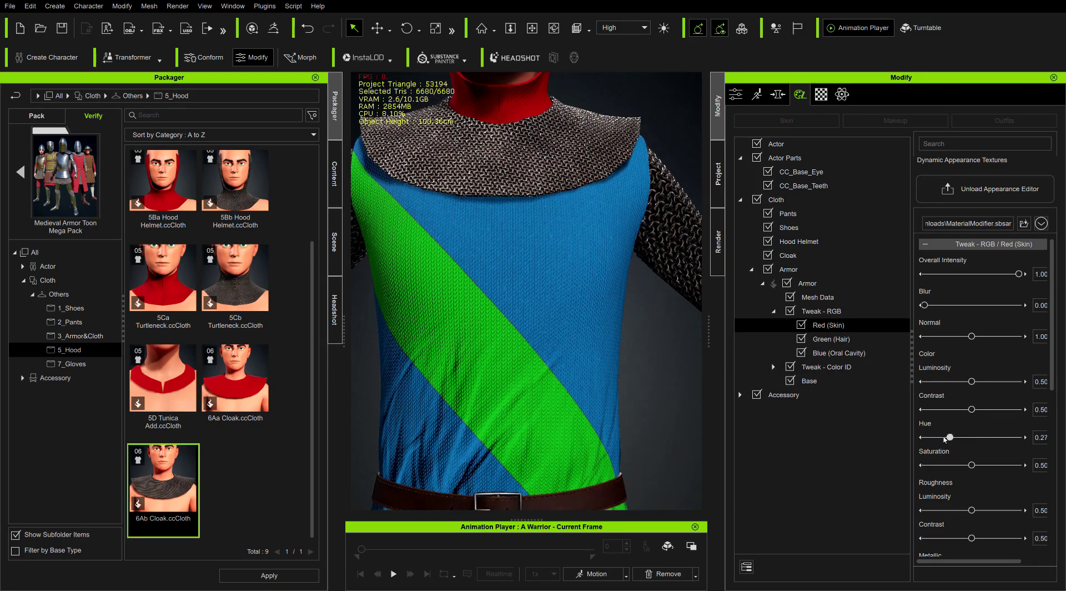
{"action": "mouse_move", "coordinate": [946, 439]}
{"action": "left_mouse_down"}
{"action": "mouse_move", "coordinate": [925, 441]}
{"action": "mouse_move", "coordinate": [950, 438]}
{"action": "left_mouse_up"}
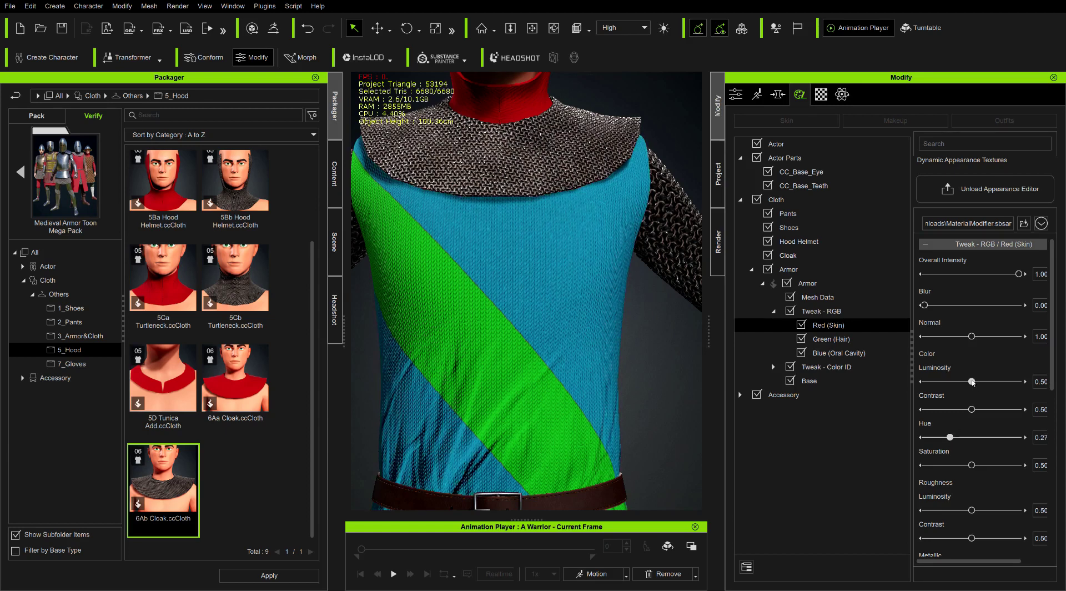
Set the Red (Skin) hue to 0.31, try different luminosity and saturation values, and reset both to 0.50
{"action": "left_click_drag", "start_coordinate": [972, 382], "coordinate": [963, 383]}
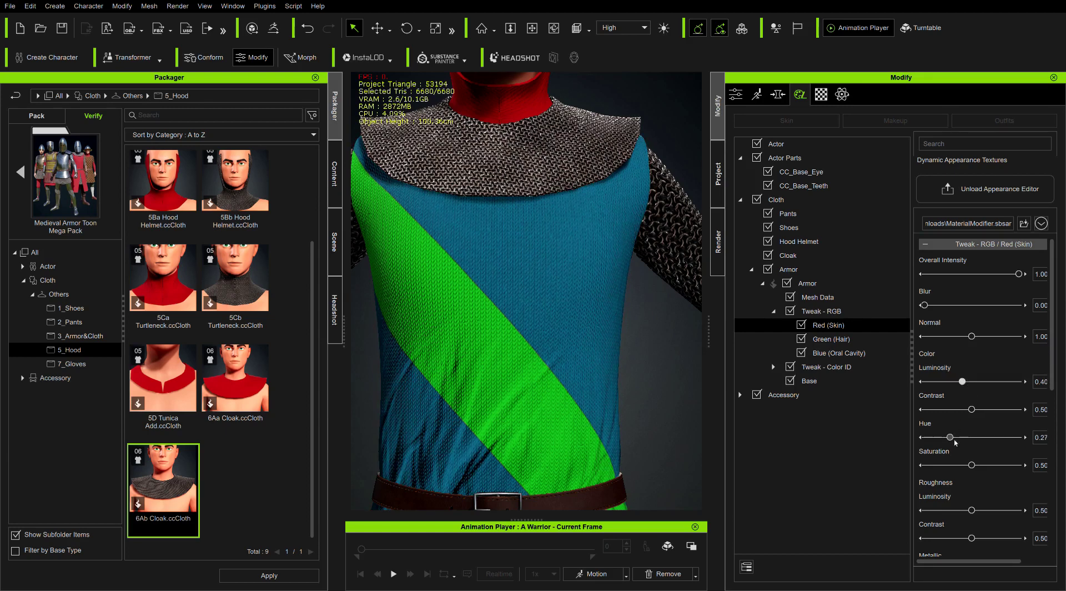
{"action": "left_click_drag", "start_coordinate": [950, 438], "coordinate": [955, 438]}
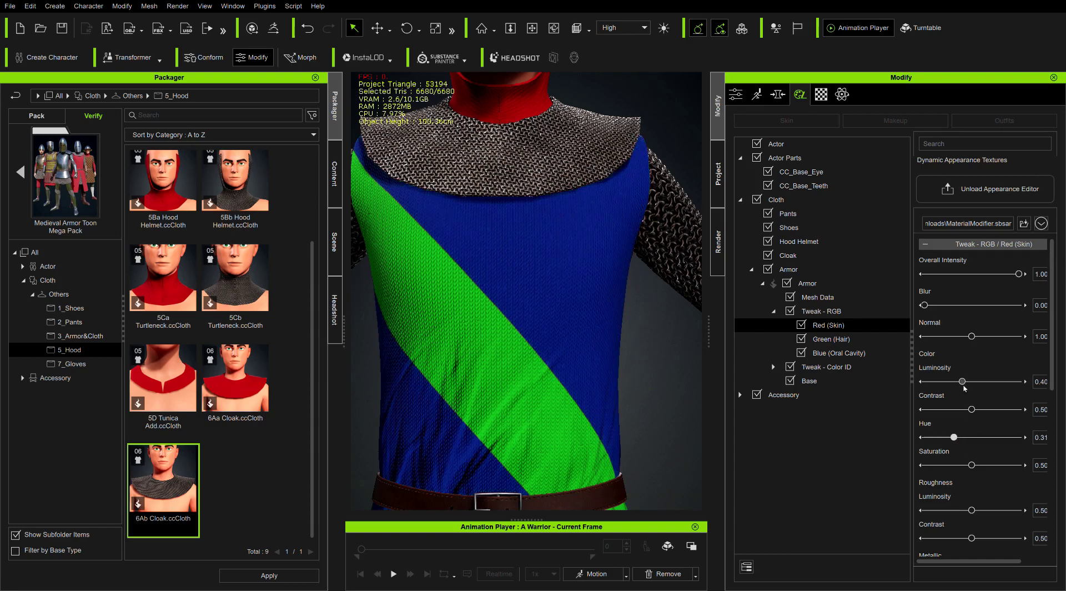
{"action": "left_click_drag", "start_coordinate": [962, 382], "coordinate": [988, 382]}
{"action": "double_click", "coordinate": [941, 369]}
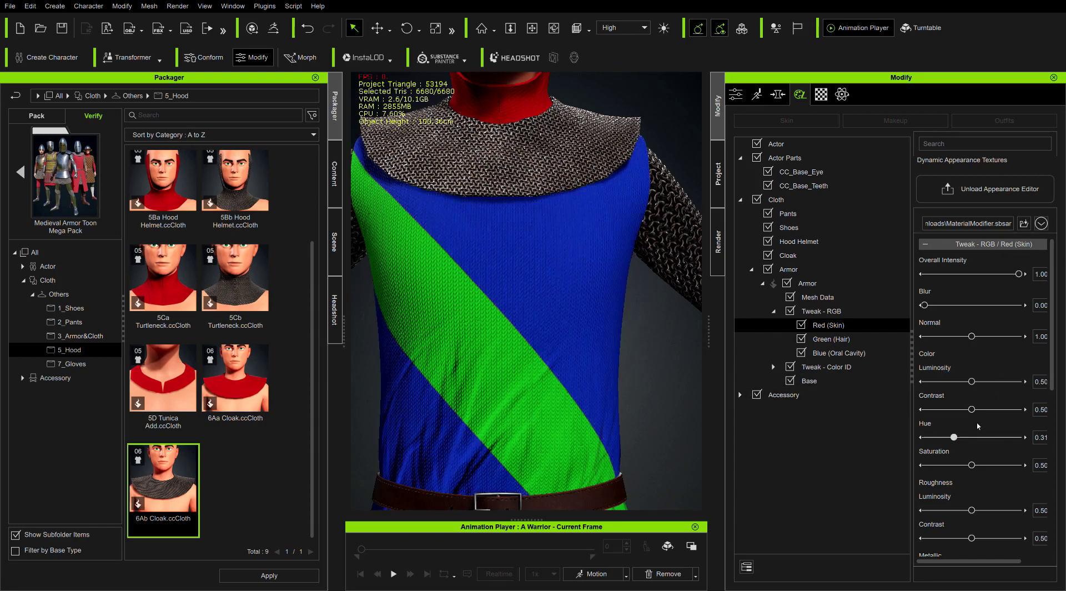
{"action": "left_click_drag", "start_coordinate": [957, 468], "coordinate": [1027, 473]}
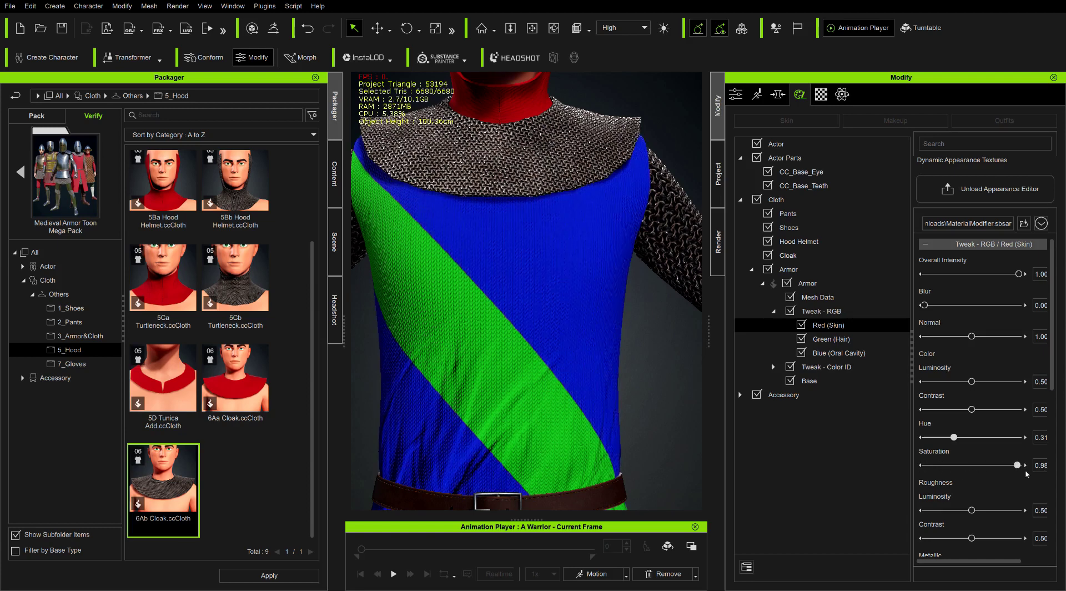
{"action": "double_click", "coordinate": [943, 453]}
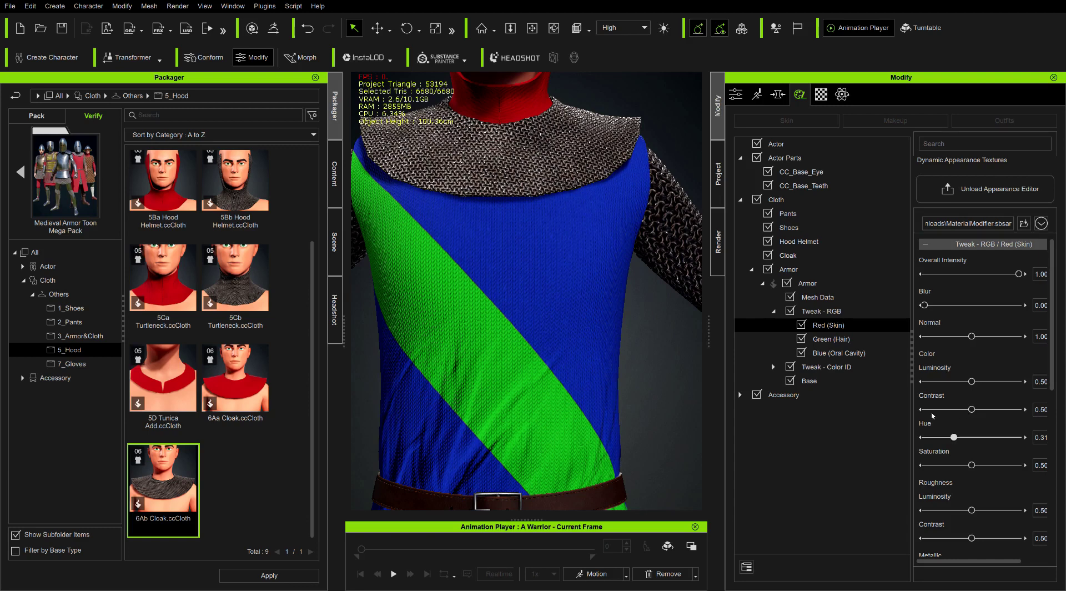
Turn the tunic's green diagonal stripe pale by setting the Green (Hair) saturation to 0.00 and raising its luminosity
{"action": "scroll", "coordinate": [666, 385], "scroll_direction": "down", "scroll_amount": 3}
{"action": "middle_click_drag", "start_coordinate": [668, 386], "coordinate": [656, 345]}
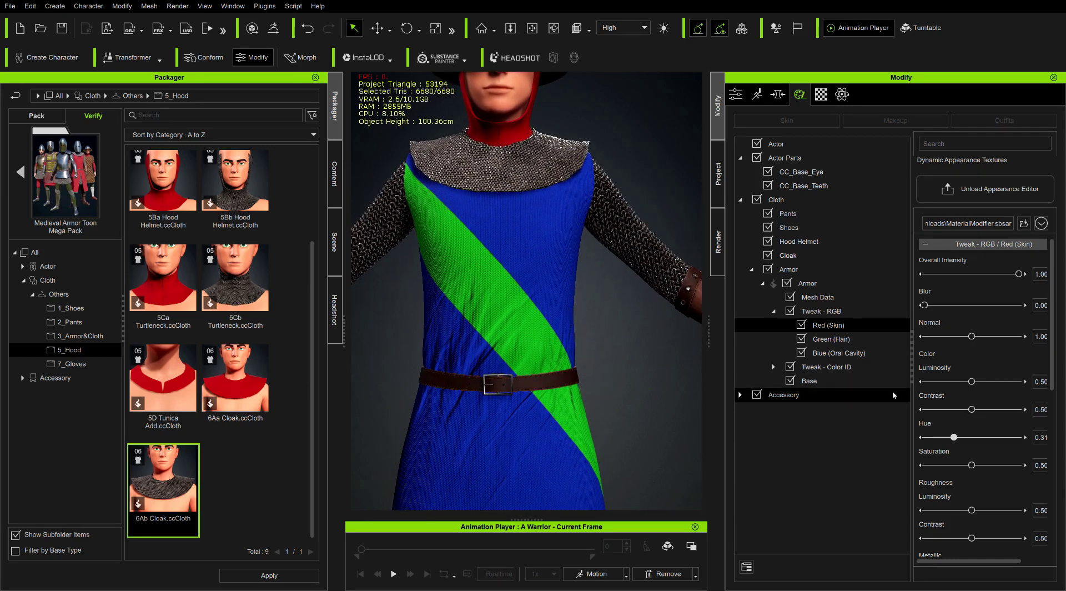
{"action": "left_click", "coordinate": [878, 339]}
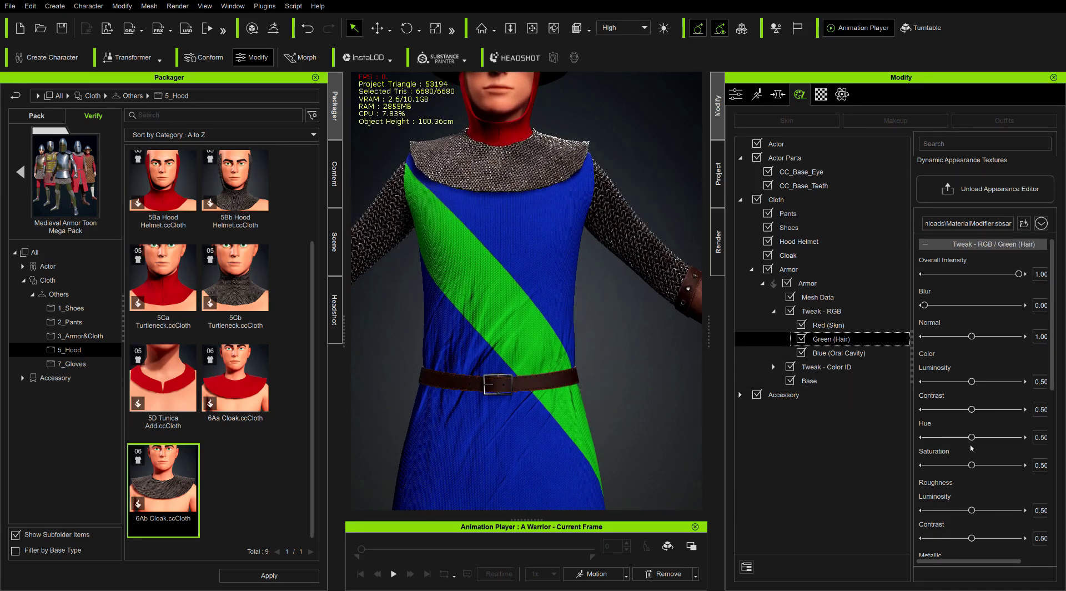
{"action": "left_click_drag", "start_coordinate": [971, 465], "coordinate": [923, 468]}
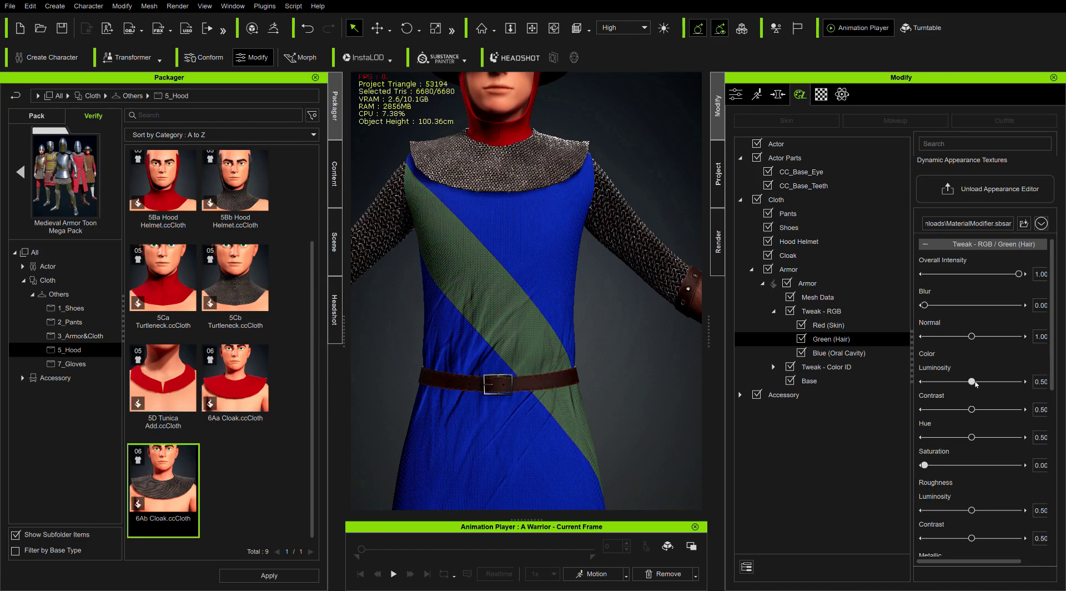
{"action": "left_click_drag", "start_coordinate": [972, 381], "coordinate": [999, 381]}
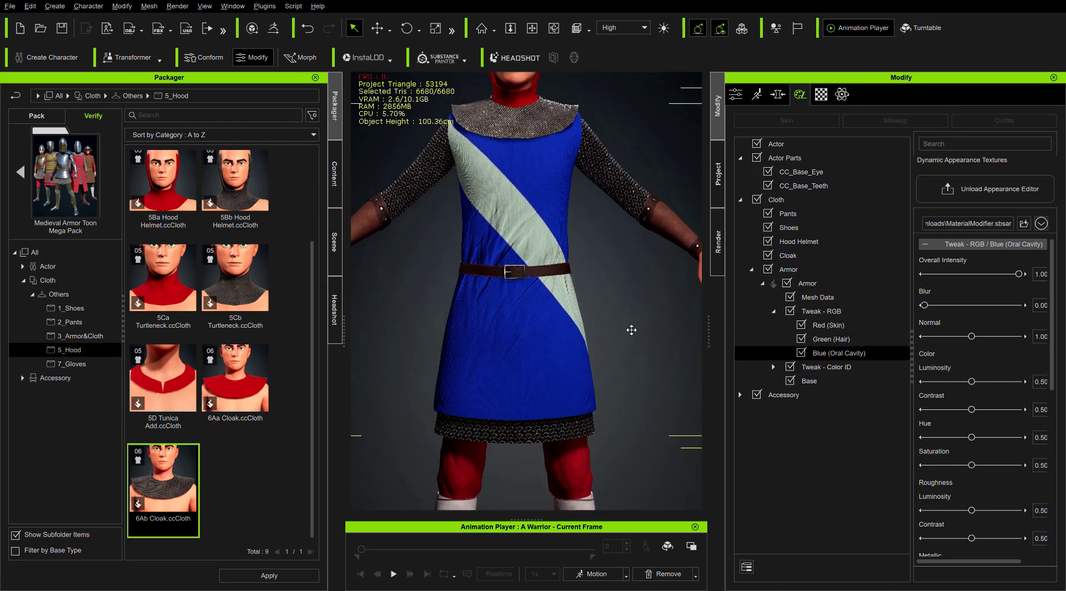
Toggle the RGB mask preview on the armor, then view the Blue (Oral Cavity) adjustment settings
{"action": "left_click", "coordinate": [830, 326]}
{"action": "left_click", "coordinate": [837, 312]}
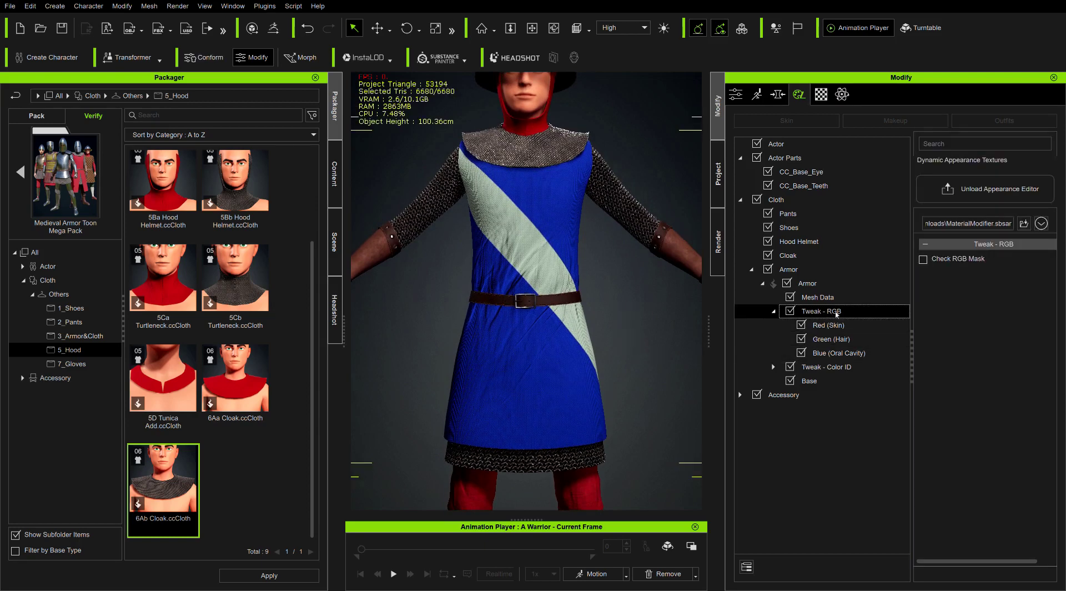
{"action": "left_click", "coordinate": [923, 259]}
{"action": "left_click", "coordinate": [923, 259]}
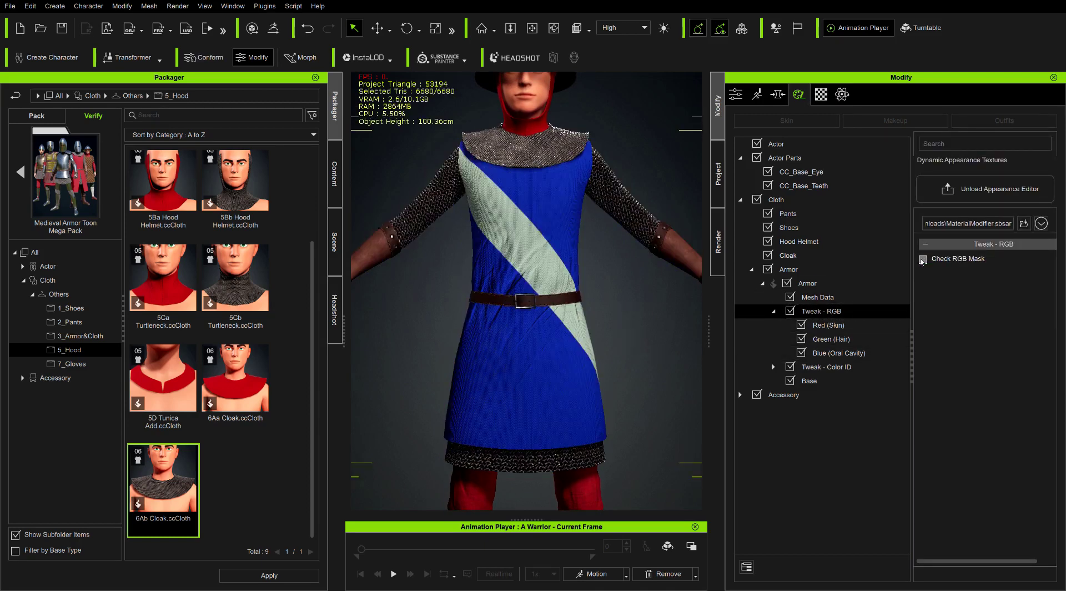
{"action": "left_click", "coordinate": [844, 352]}
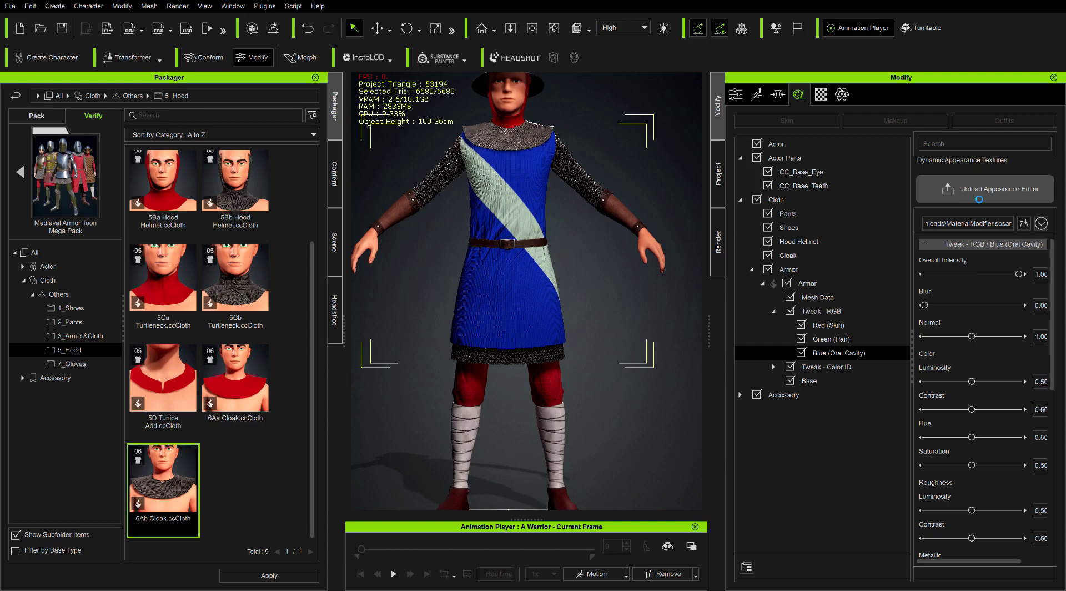
Unload the Appearance Editor and inspect the recoloured tunic fabric and belt buckle up close
{"action": "left_click", "coordinate": [922, 186]}
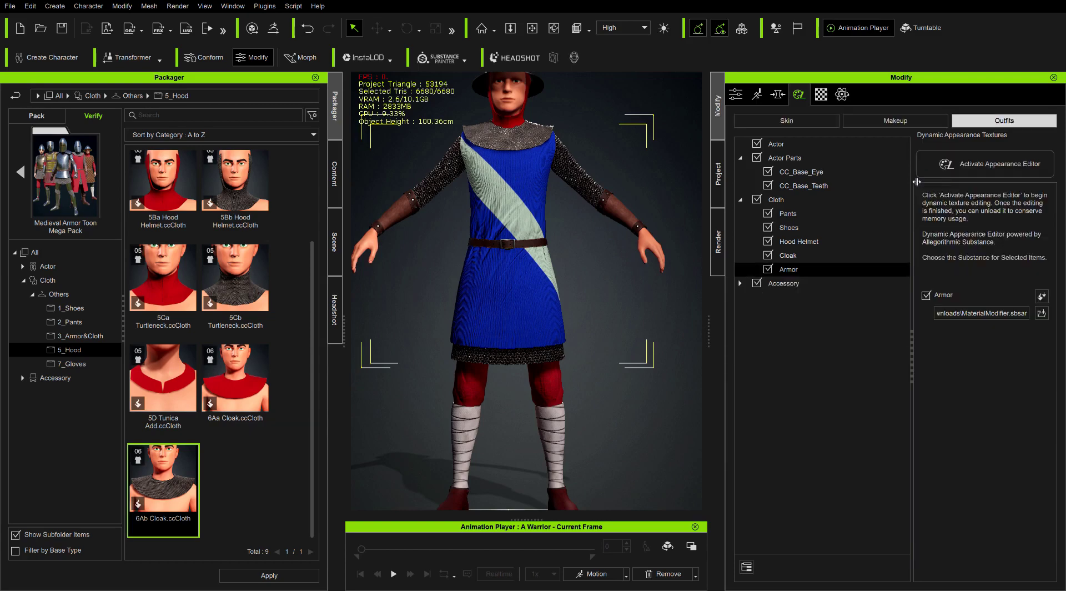
{"action": "scroll", "coordinate": [534, 320], "scroll_direction": "up", "scroll_amount": 5}
{"action": "scroll", "coordinate": [534, 320], "scroll_direction": "up", "scroll_amount": 10}
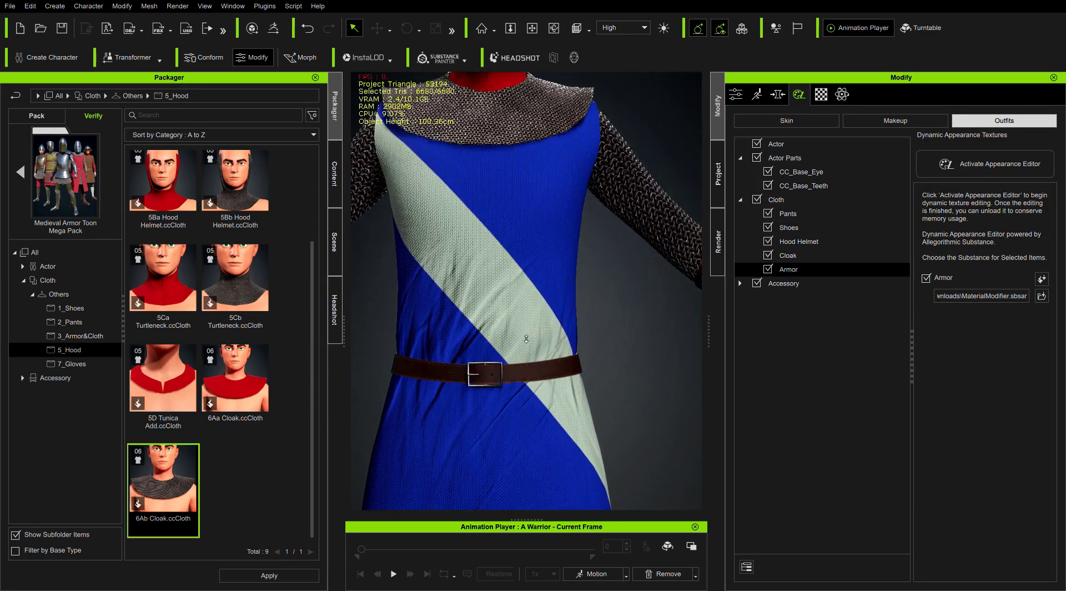
{"action": "scroll", "coordinate": [563, 372], "scroll_direction": "down", "scroll_amount": 15}
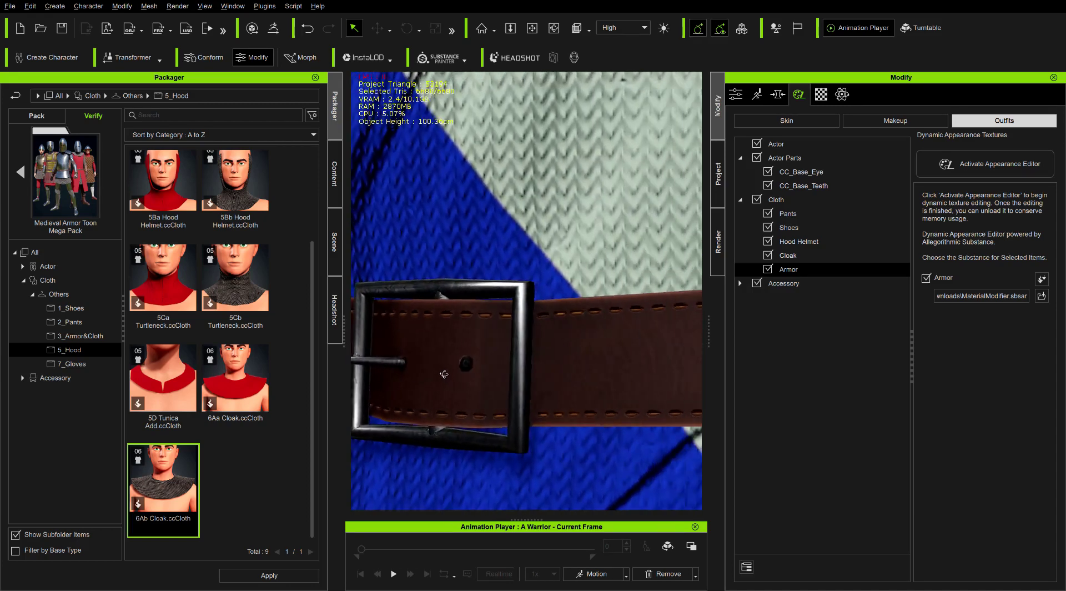
Toggle Flip Normal Y on the armor's Bump texture to compare the fabric relief, and leave it disabled
{"action": "left_click", "coordinate": [821, 94]}
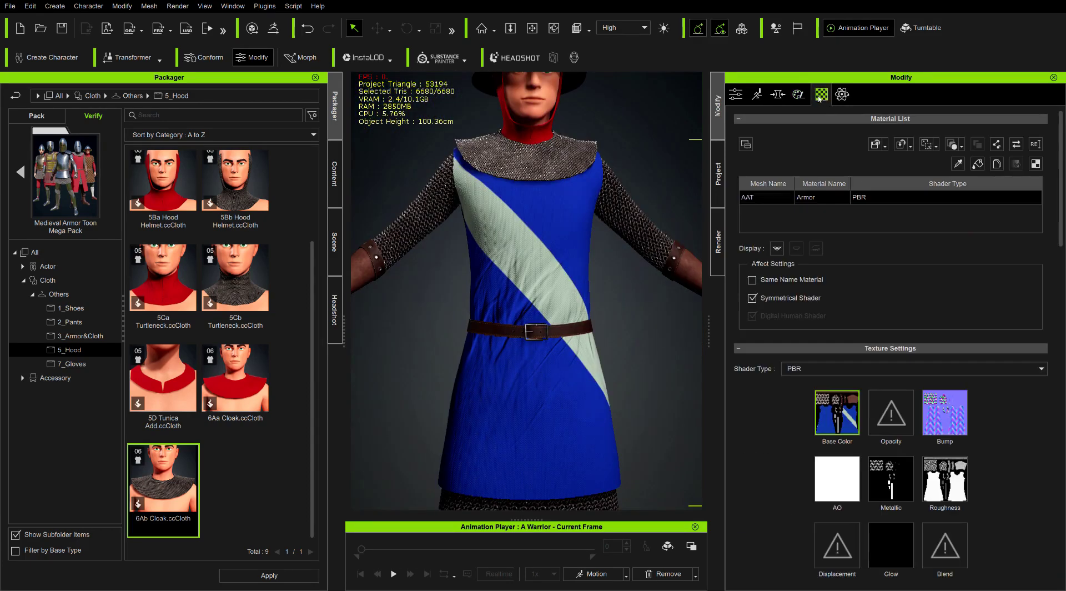
{"action": "left_click", "coordinate": [945, 412]}
{"action": "scroll", "coordinate": [944, 412], "scroll_direction": "down", "scroll_amount": 5}
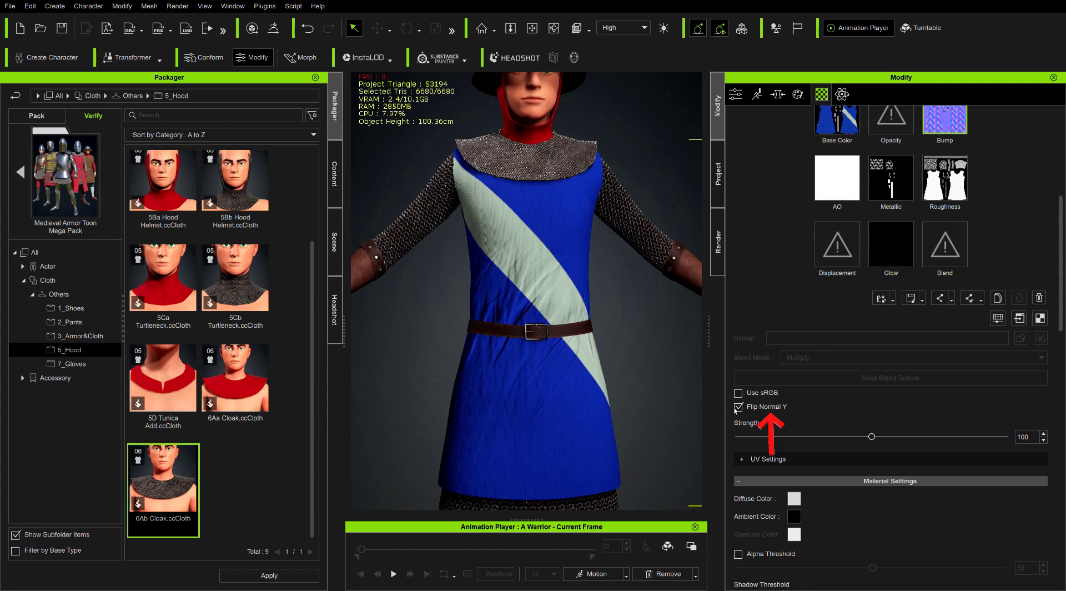
{"action": "left_click", "coordinate": [738, 408]}
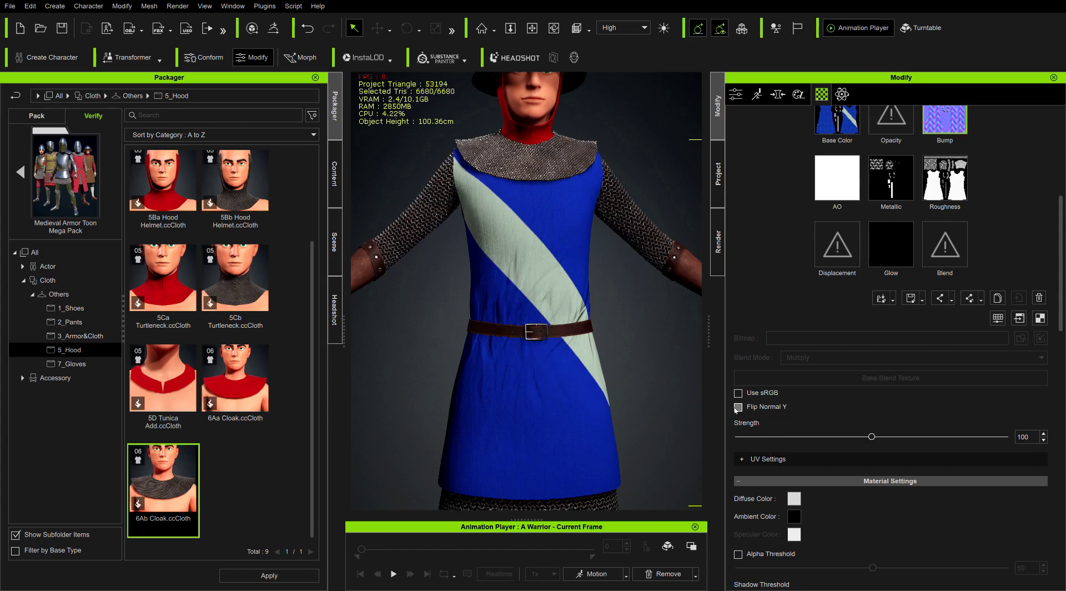
{"action": "left_click", "coordinate": [738, 408]}
{"action": "left_click", "coordinate": [739, 409]}
{"action": "scroll", "coordinate": [602, 398], "scroll_direction": "down", "scroll_amount": 3}
Select the pants, activate the Appearance Editor for them and open the Red (Skin) settings under Tweak - RGB
{"action": "left_click", "coordinate": [584, 493]}
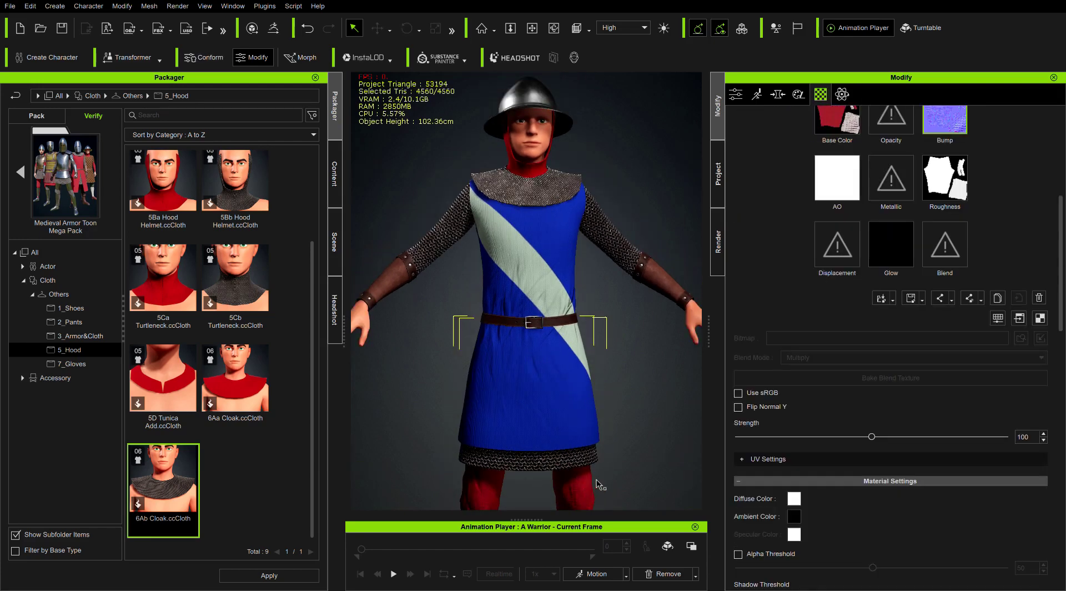
{"action": "middle_click_drag", "start_coordinate": [619, 460], "coordinate": [590, 341]}
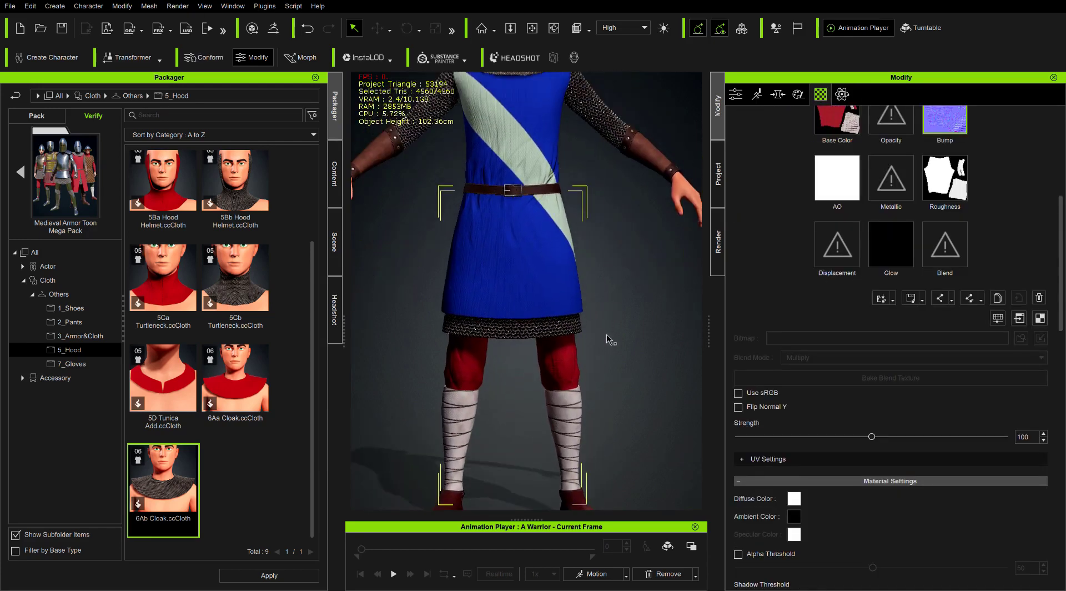
{"action": "left_click", "coordinate": [798, 94]}
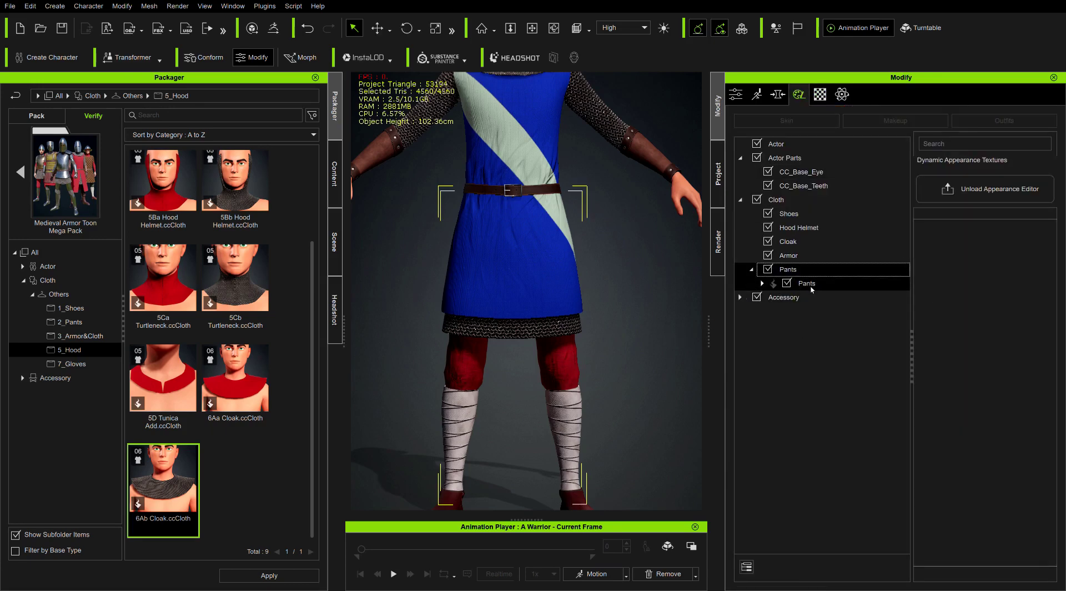
{"action": "double_click", "coordinate": [809, 286]}
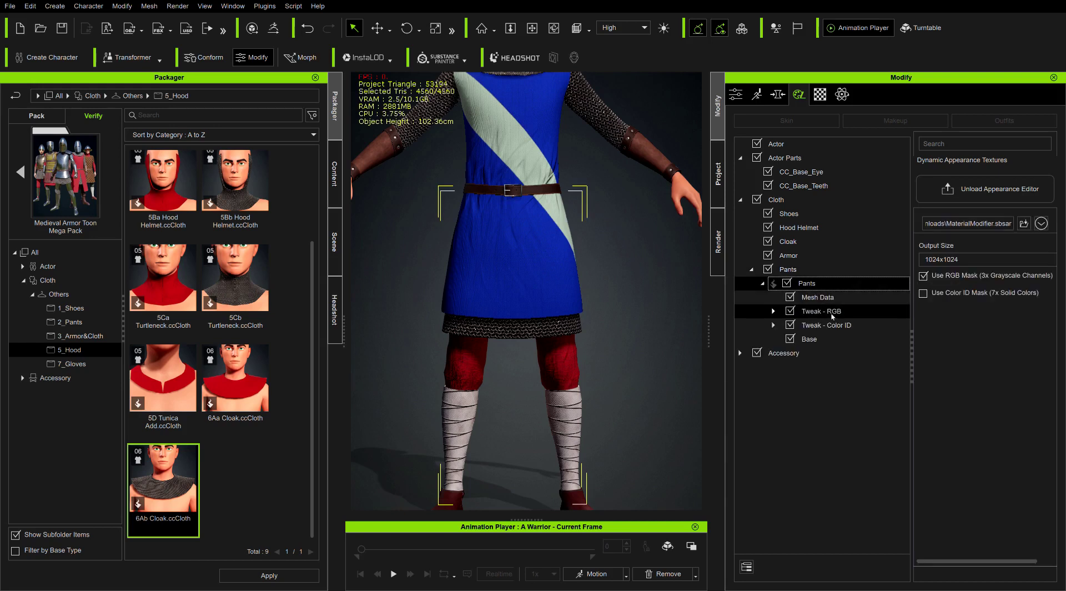
{"action": "double_click", "coordinate": [822, 312]}
{"action": "left_click", "coordinate": [827, 325]}
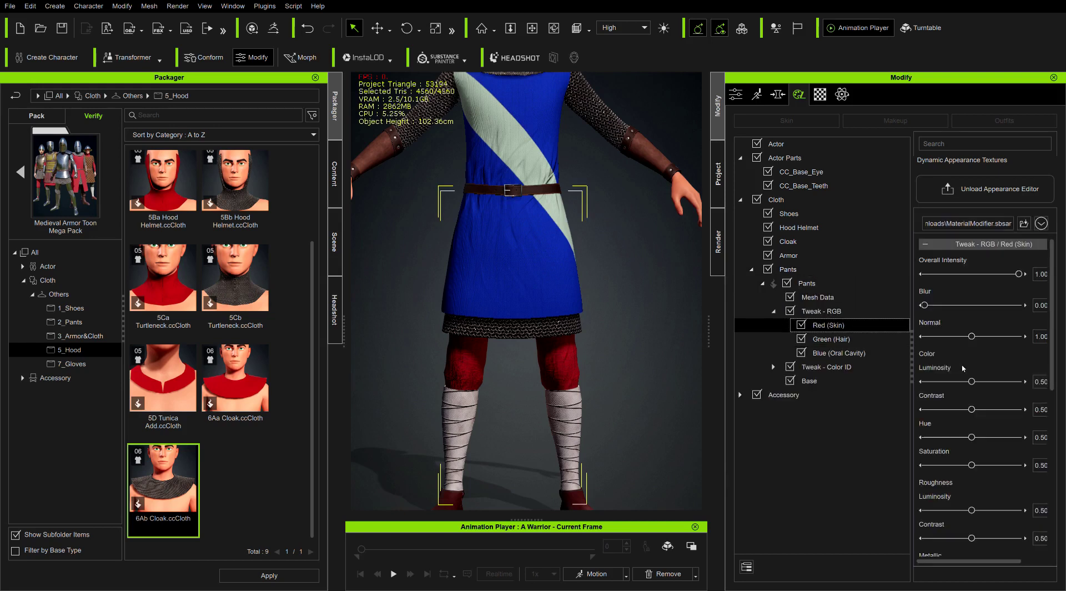
Turn the pants dark brown by setting the Red (Skin) hue to 0.04 and lowering its luminosity, and unload the Appearance Editor
{"action": "left_click_drag", "start_coordinate": [968, 438], "coordinate": [928, 438]}
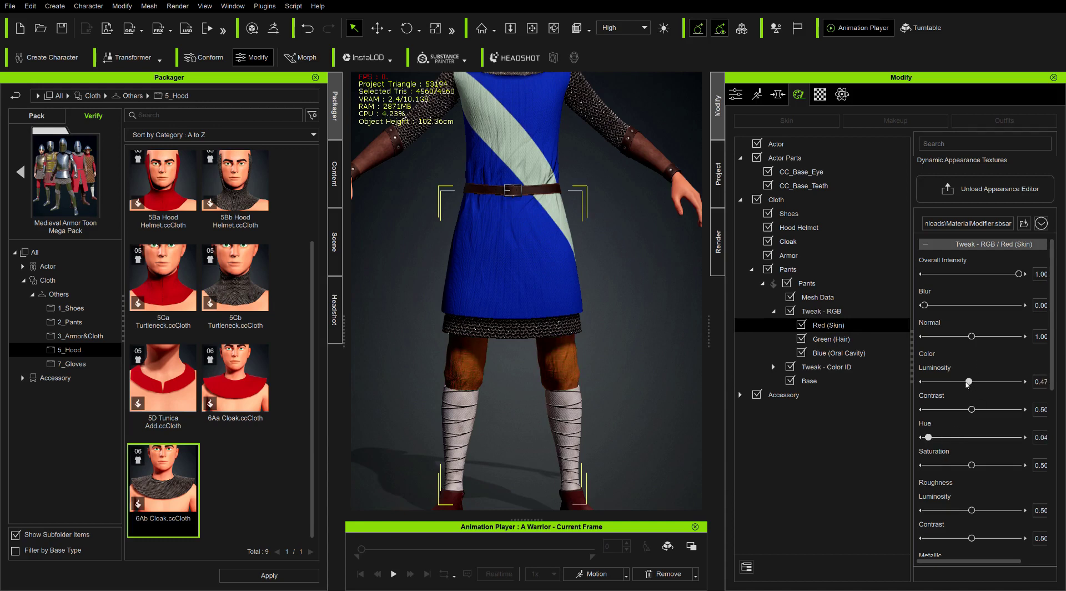
{"action": "left_click_drag", "start_coordinate": [967, 385], "coordinate": [952, 384]}
{"action": "left_click", "coordinate": [889, 381]}
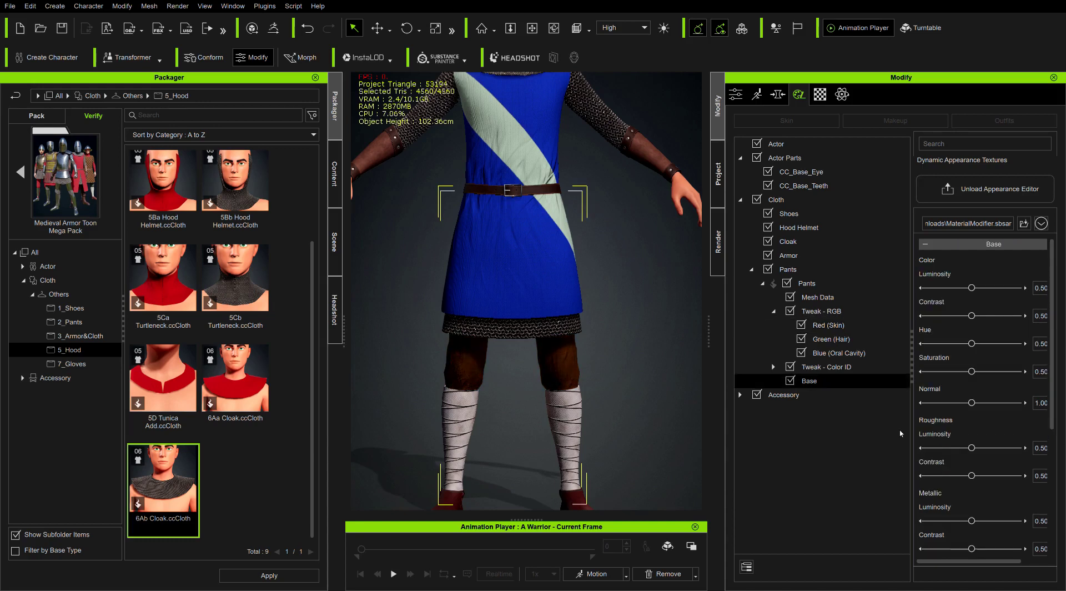
{"action": "left_click", "coordinate": [983, 197]}
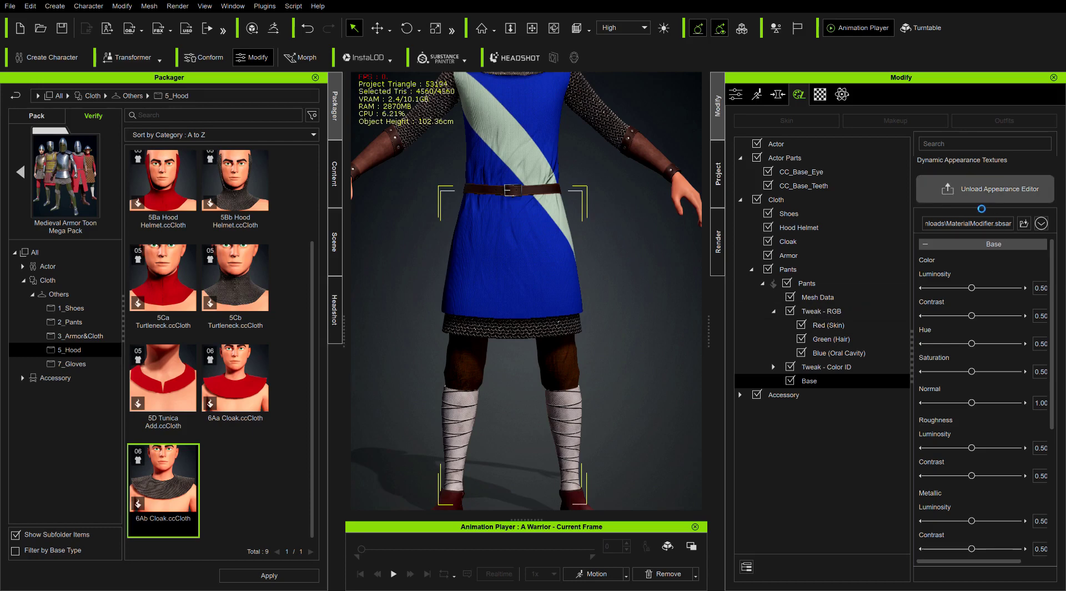
Disable Flip Normal Y on the pants' Bump texture
{"action": "scroll", "coordinate": [457, 415], "scroll_direction": "up", "scroll_amount": 2}
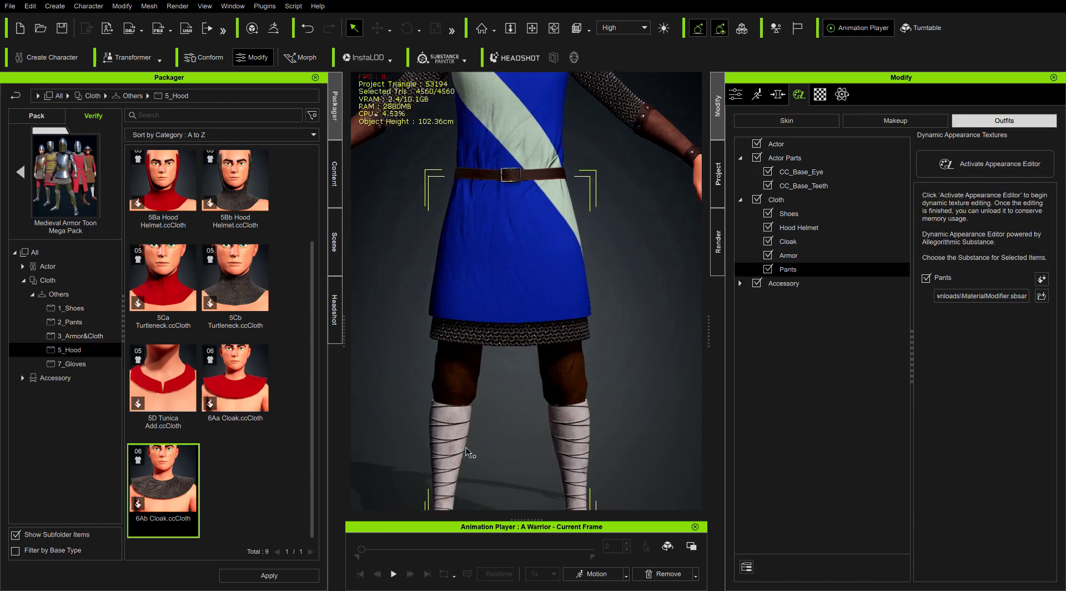
{"action": "middle_click_drag", "start_coordinate": [467, 451], "coordinate": [460, 347]}
{"action": "left_click", "coordinate": [819, 95]}
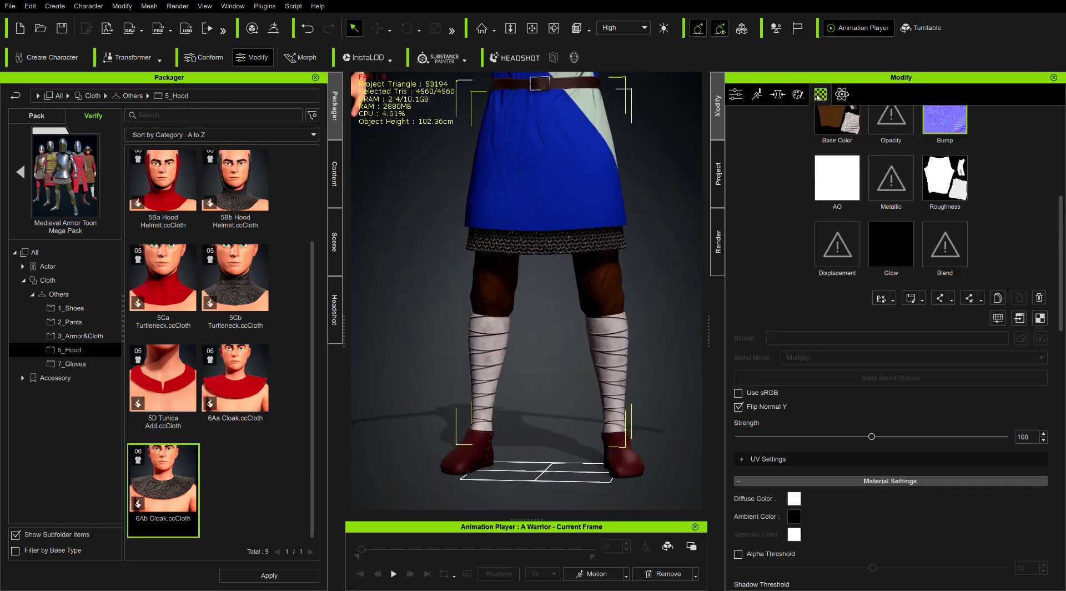
{"action": "left_click", "coordinate": [739, 407]}
{"action": "scroll", "coordinate": [533, 398], "scroll_direction": "up", "scroll_amount": 2}
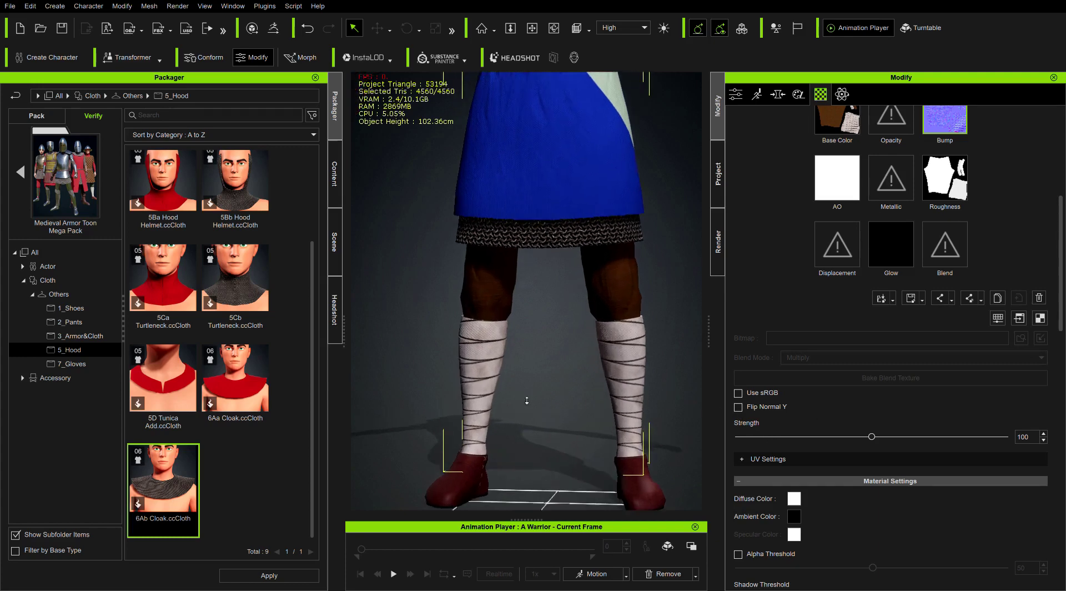
Hide the armor to inspect the whole recoloured pants, and make the armor visible again
{"action": "scroll", "coordinate": [531, 397], "scroll_direction": "down", "scroll_amount": 3}
{"action": "scroll", "coordinate": [578, 328], "scroll_direction": "down", "scroll_amount": 2}
{"action": "middle_click_drag", "start_coordinate": [593, 378], "coordinate": [580, 422]}
{"action": "scroll", "coordinate": [598, 244], "scroll_direction": "up", "scroll_amount": 2}
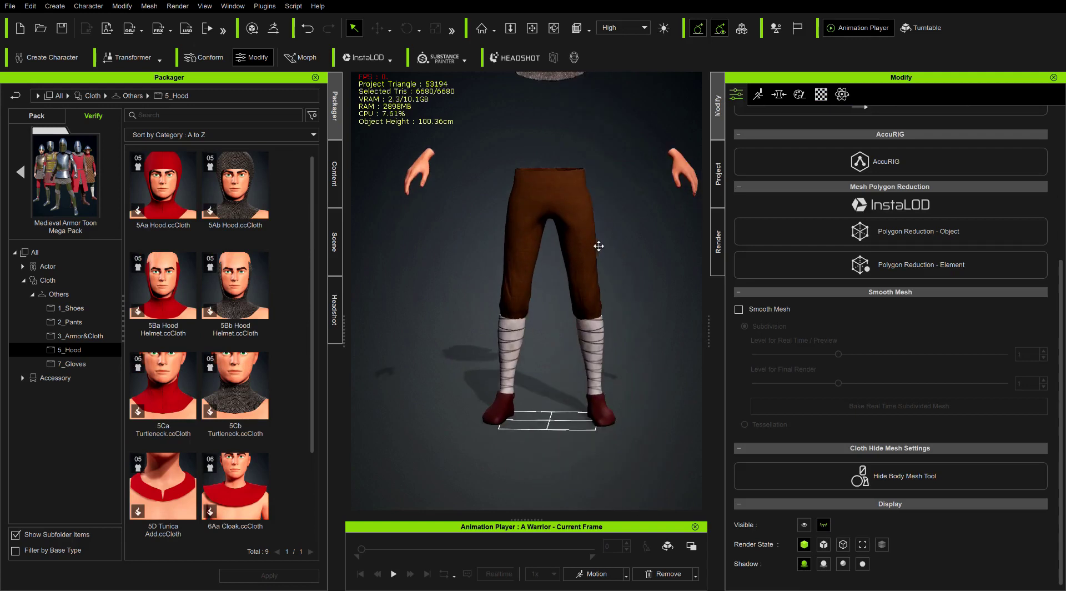
{"action": "scroll", "coordinate": [596, 242], "scroll_direction": "down", "scroll_amount": 2}
{"action": "middle_click_drag", "start_coordinate": [595, 241], "coordinate": [610, 289]}
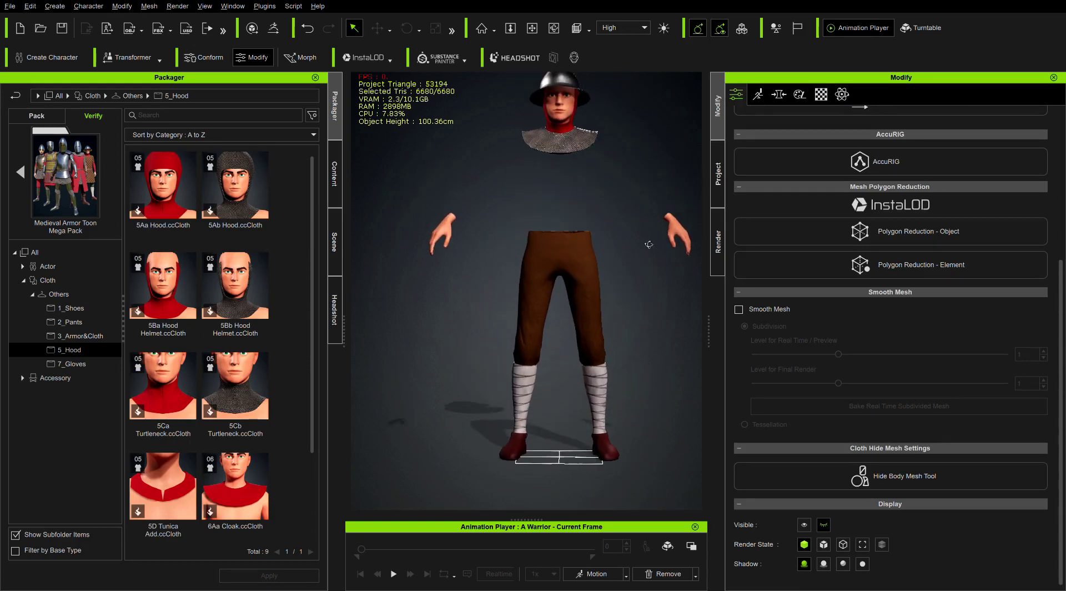
{"action": "left_click", "coordinate": [804, 524]}
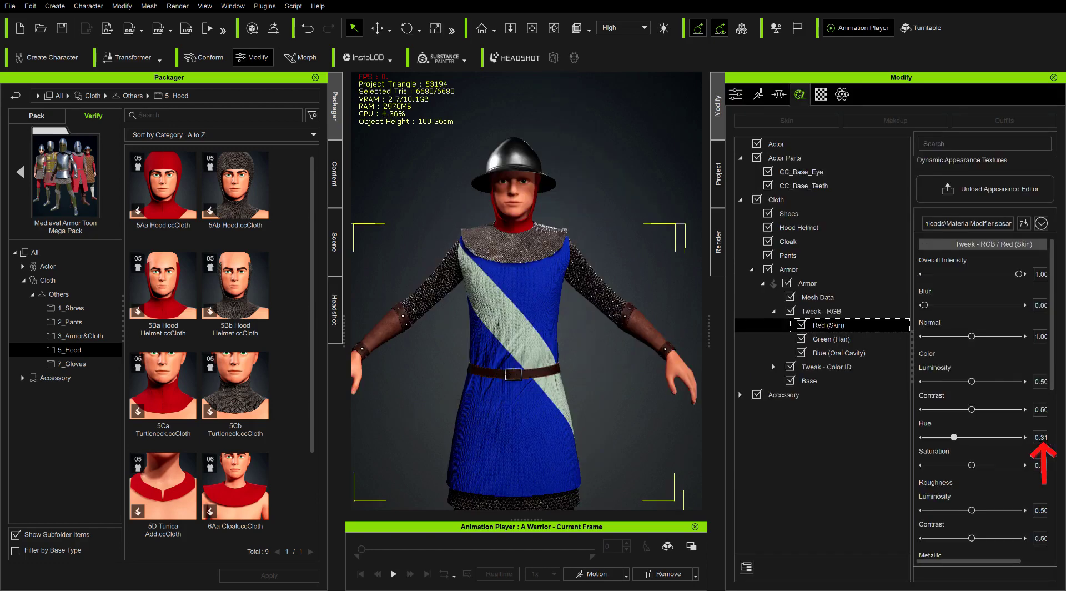
Unload the Appearance Editor for the armor and disable Flip Normal Y on its Bump texture again
{"action": "left_click", "coordinate": [959, 183]}
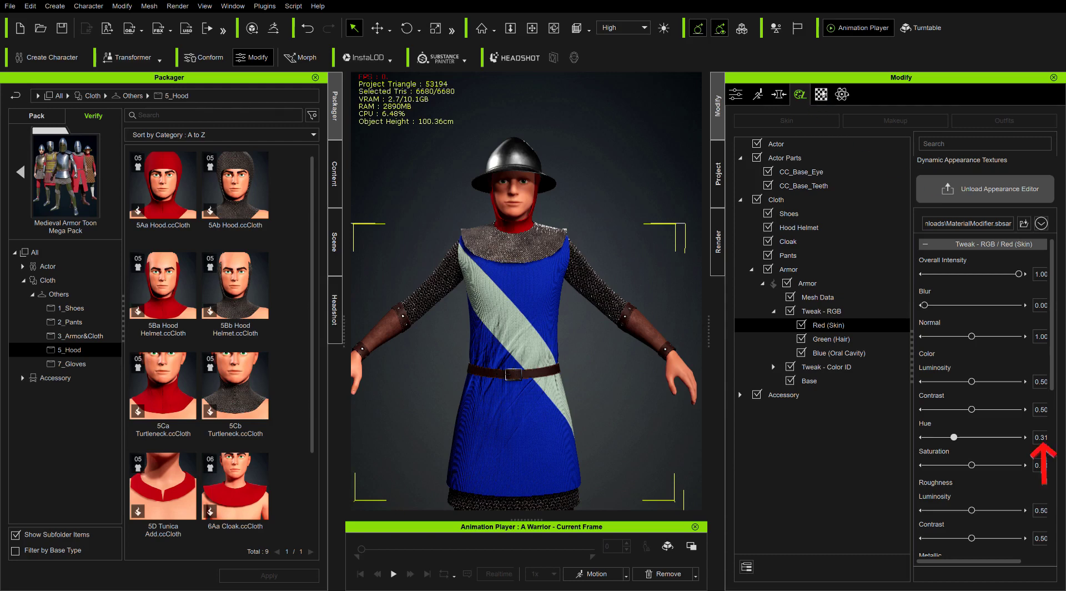
{"action": "left_click", "coordinate": [822, 95]}
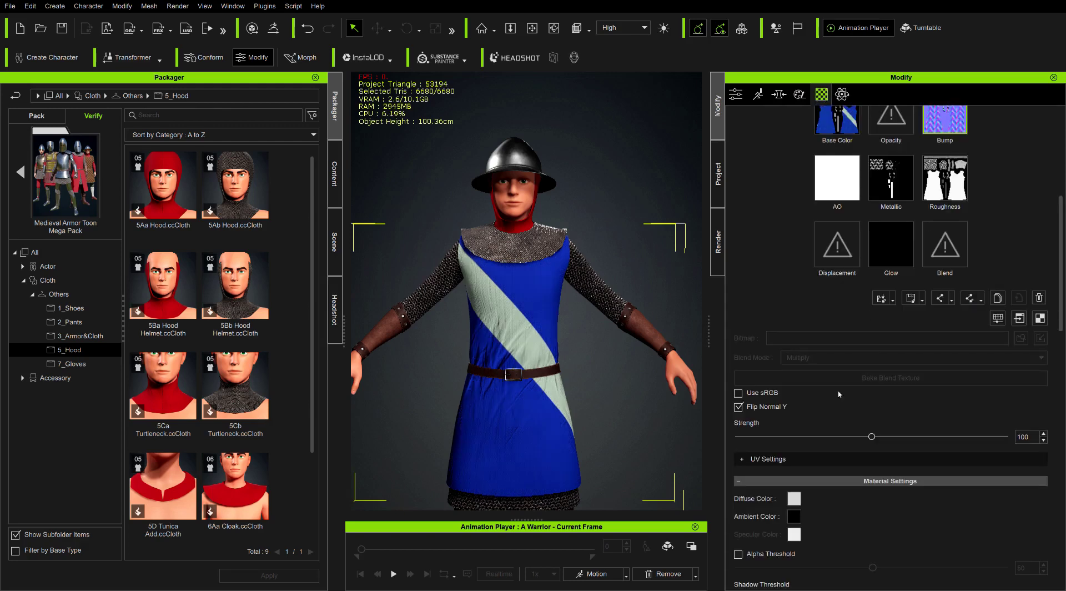
{"action": "left_click", "coordinate": [739, 407]}
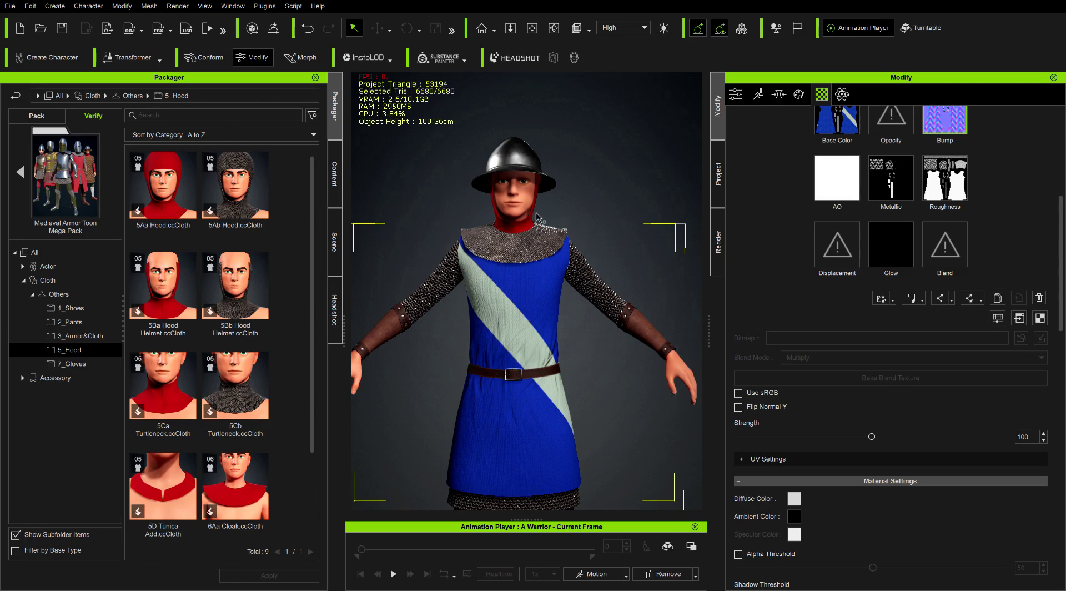
Select the hood helmet, activate the Appearance Editor for it and open its Base color adjustments
{"action": "left_click", "coordinate": [546, 236]}
{"action": "scroll", "coordinate": [755, 319], "scroll_direction": "up", "scroll_amount": 5}
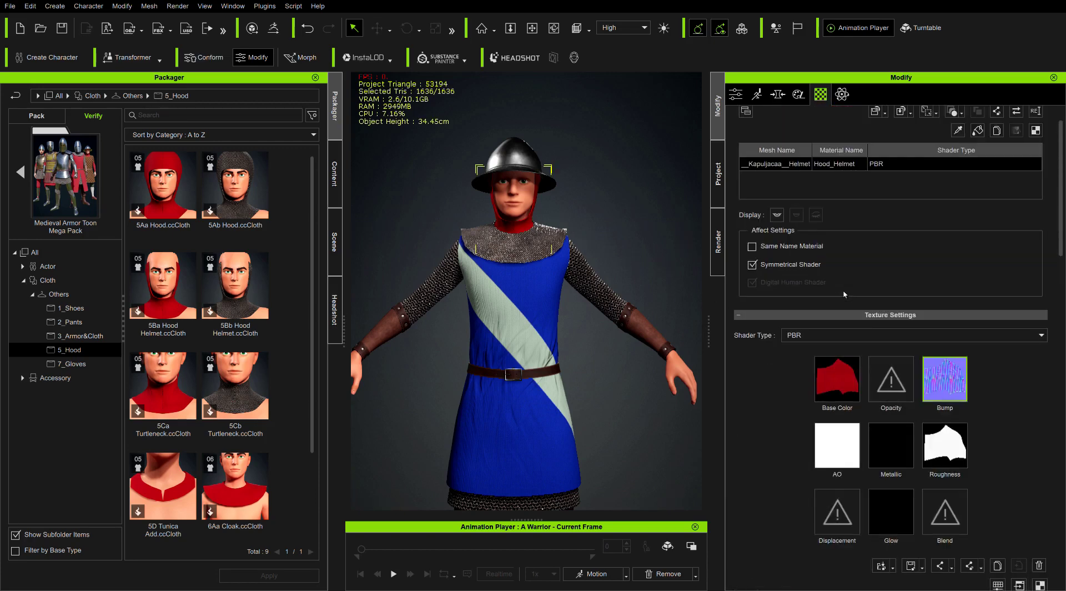
{"action": "left_click", "coordinate": [798, 94]}
{"action": "left_click", "coordinate": [973, 174]}
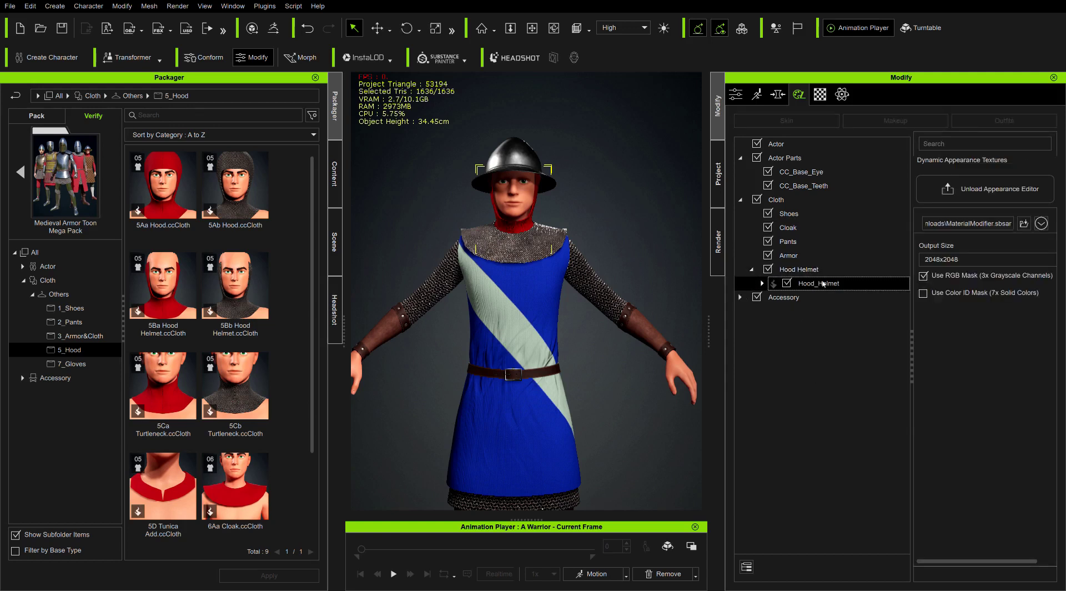
{"action": "double_click", "coordinate": [822, 311]}
{"action": "left_click", "coordinate": [810, 380]}
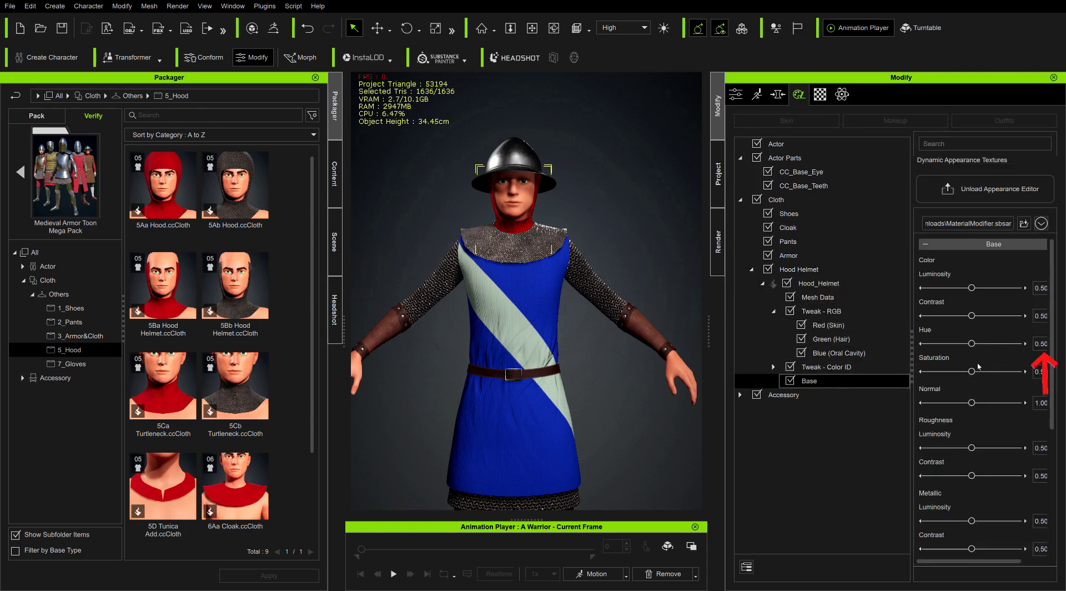